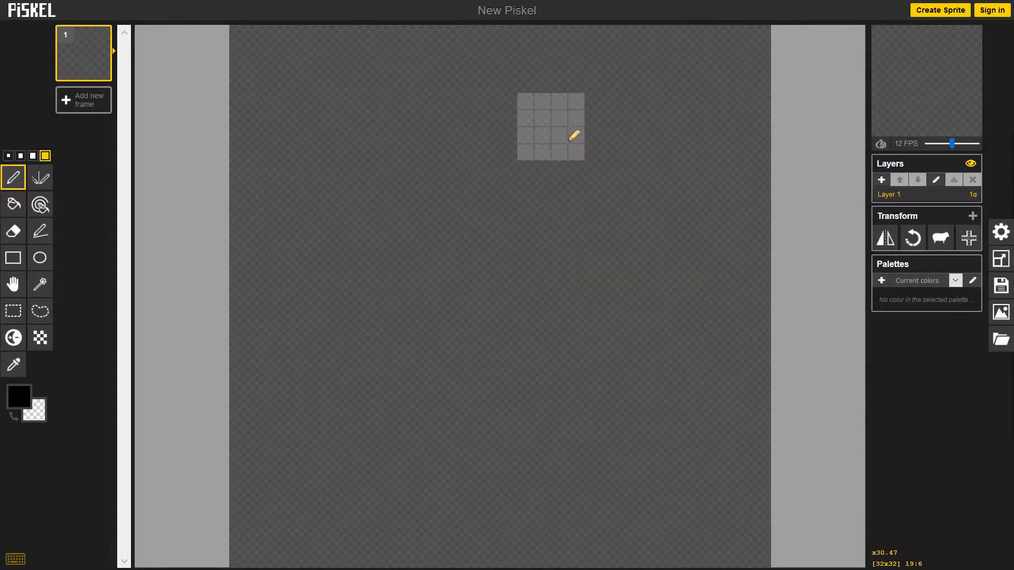
pyautogui.press('F11')
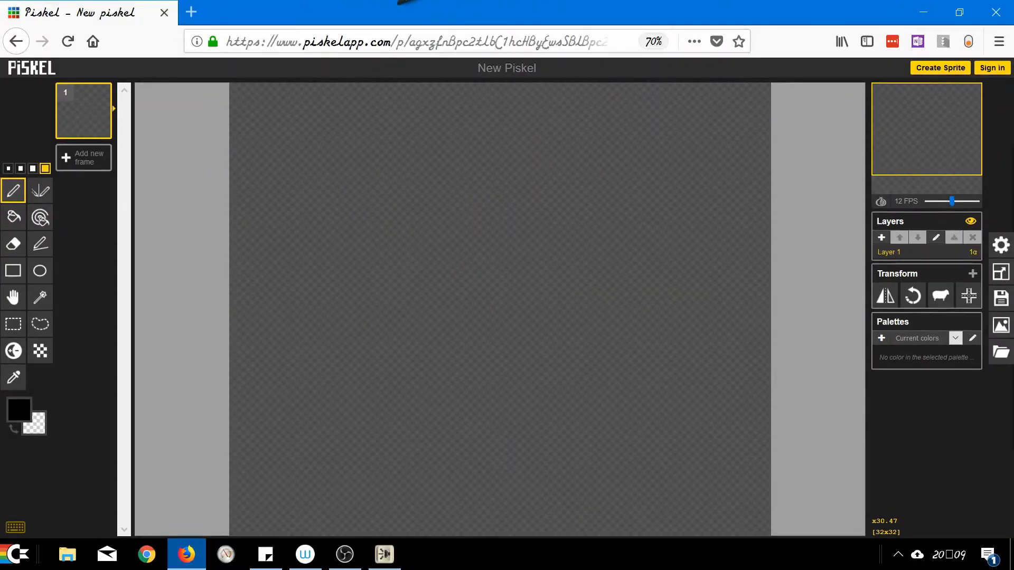
pyautogui.press('F11')
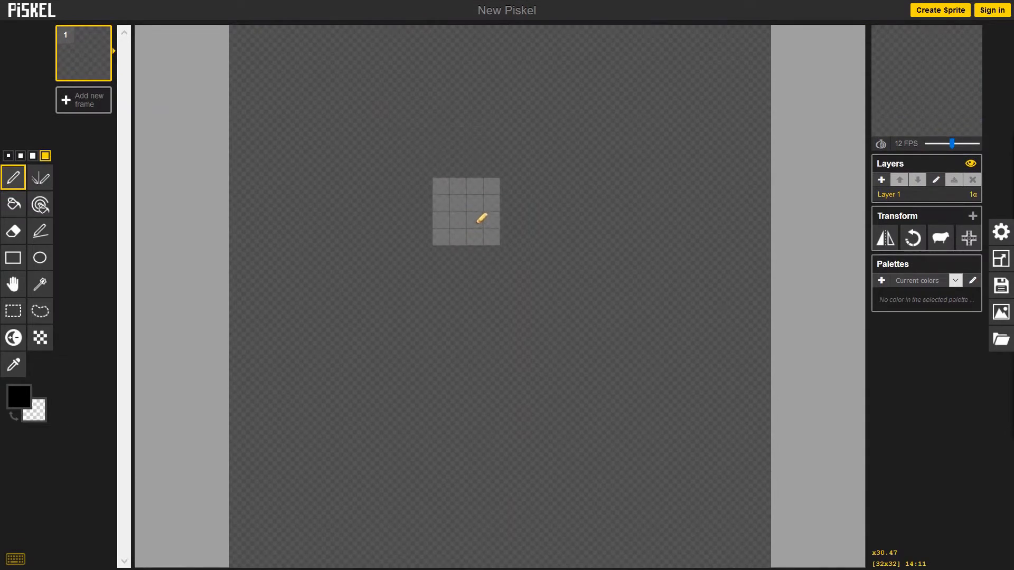
# - Resize the canvas to 128 px wide and 128 px high
pyautogui.scroll(-2, 482, 217)
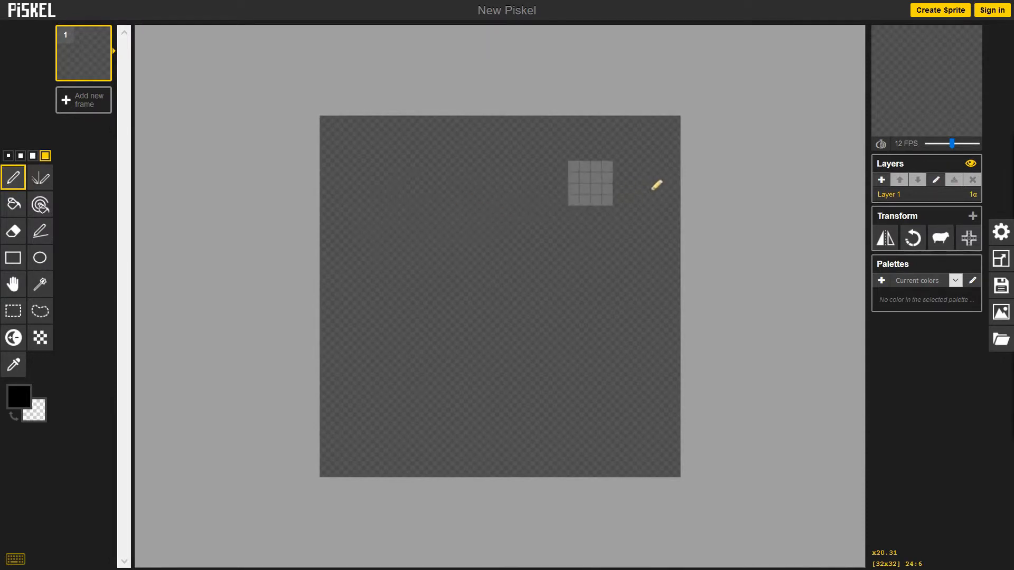
pyautogui.click(1002, 264)
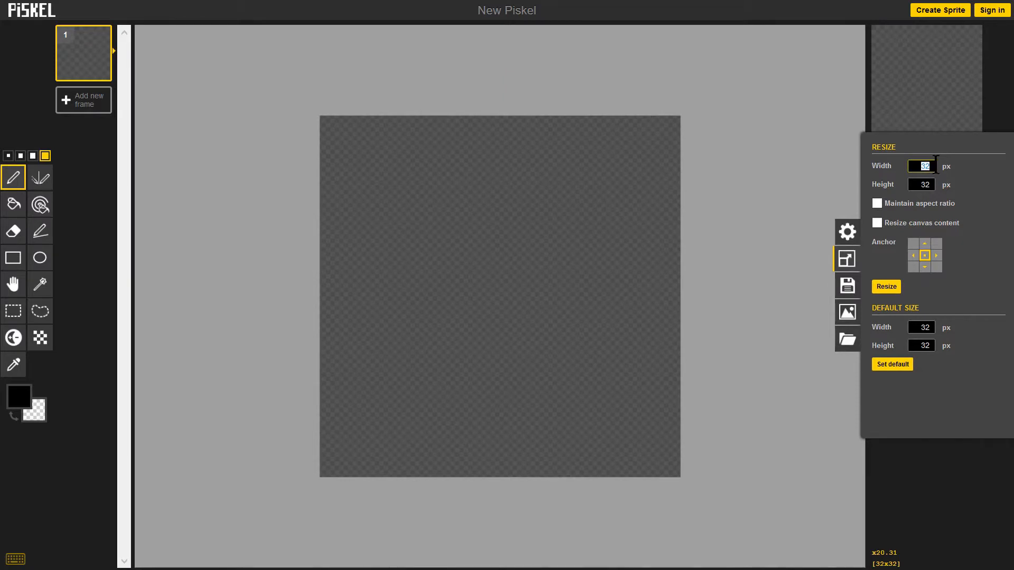
pyautogui.write('128')
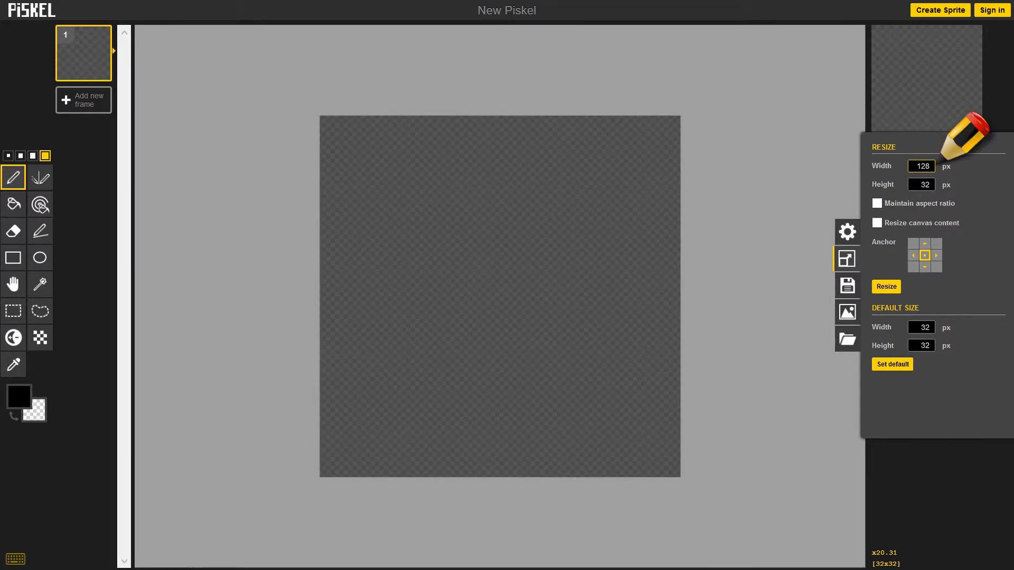
pyautogui.press('Tab')
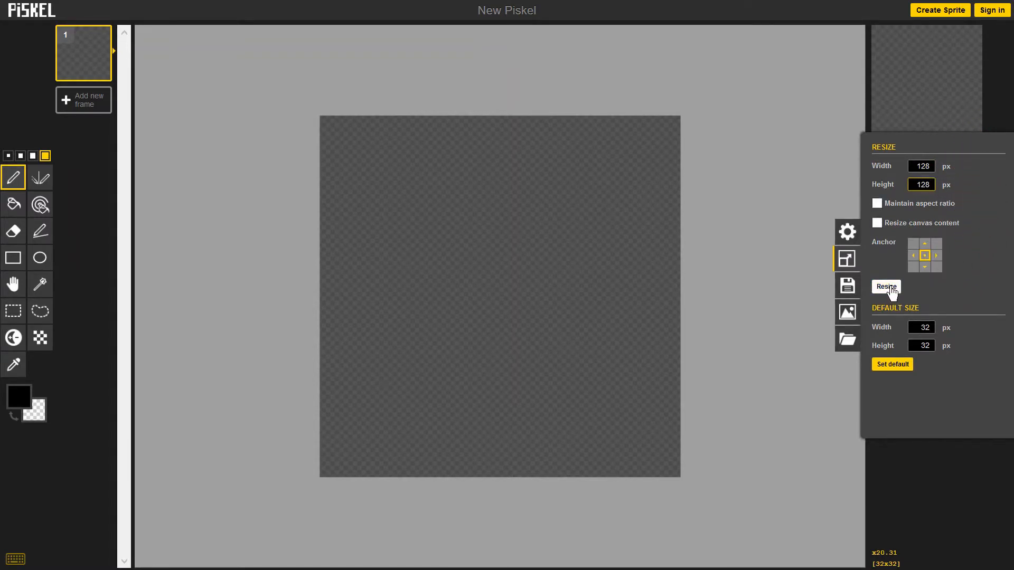
pyautogui.click(887, 287)
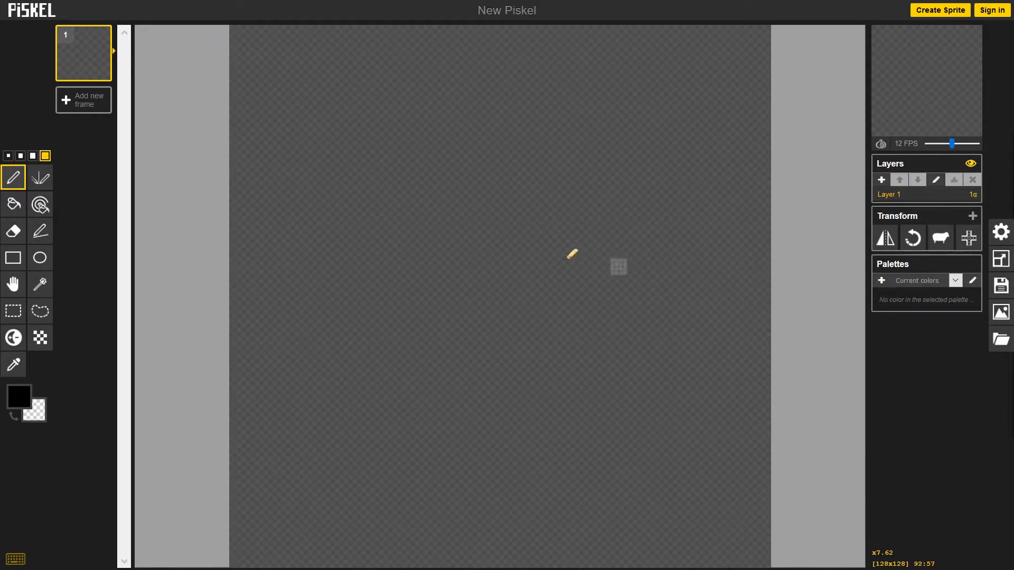
# - Draw a large red circle nearly as wide as the canvas and fill it with the same red
pyautogui.scroll(-2, 554, 252)
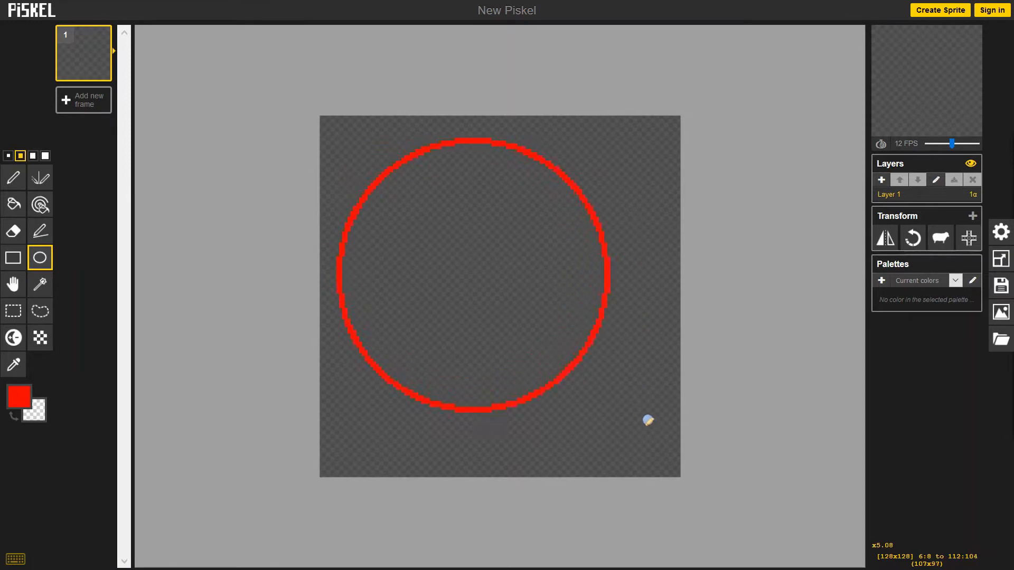
pyautogui.moveTo(648, 419)
pyautogui.mouseDown()
pyautogui.moveTo(611, 394)
pyautogui.moveTo(613, 360)
pyautogui.moveTo(565, 319)
pyautogui.moveTo(530, 309)
pyautogui.moveTo(616, 393)
pyautogui.moveTo(581, 354)
pyautogui.moveTo(624, 263)
pyautogui.moveTo(613, 385)
pyautogui.moveTo(669, 456)
pyautogui.mouseUp()
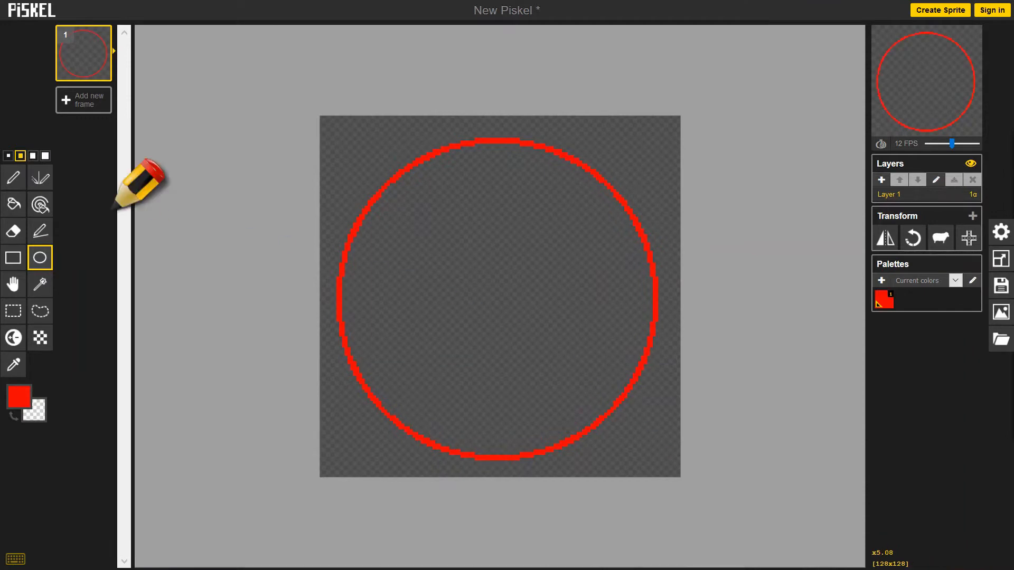
pyautogui.click(21, 206)
pyautogui.click(412, 235)
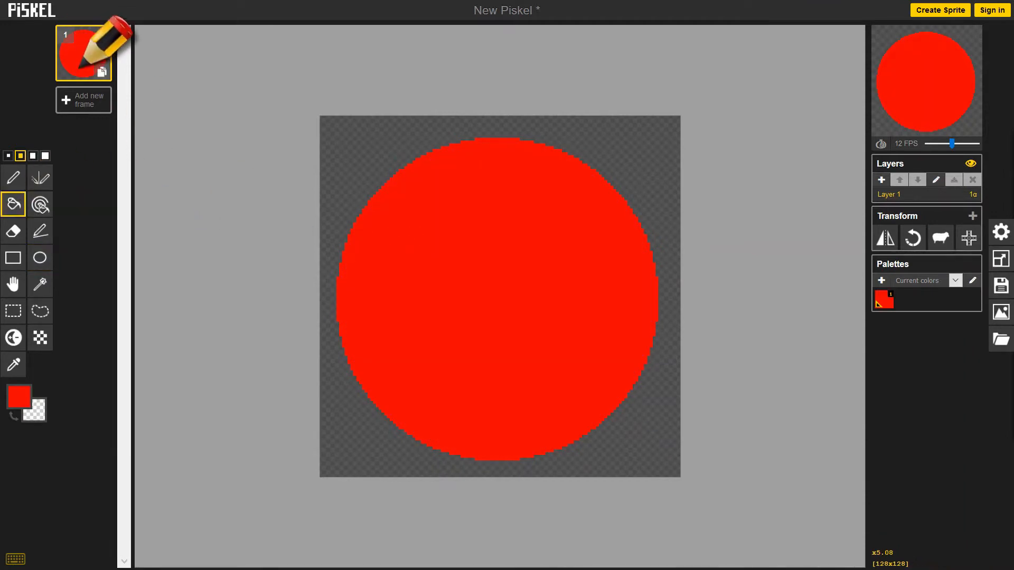
# - Add four empty frames after the first one
pyautogui.click(65, 98)
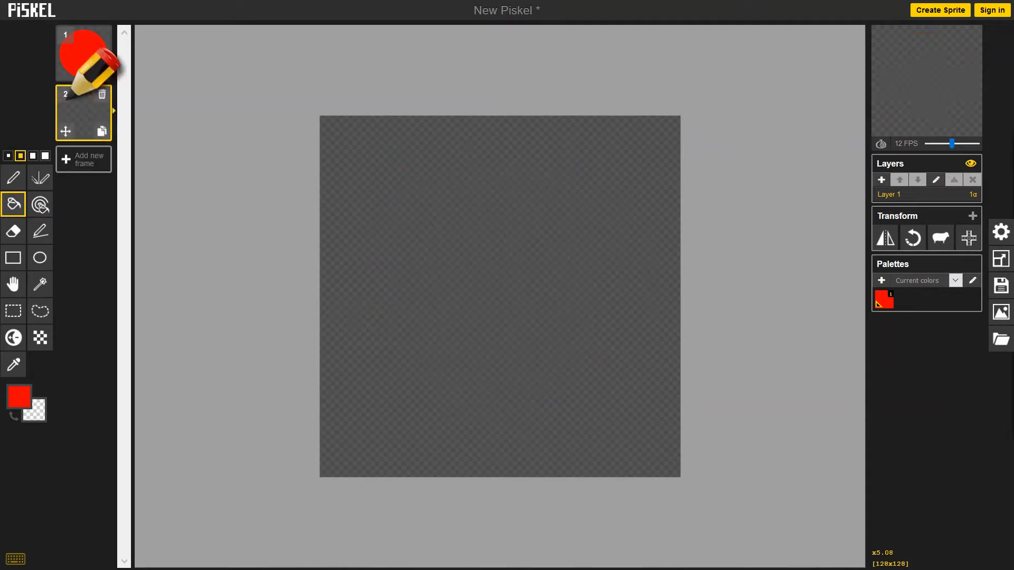
pyautogui.click(67, 168)
pyautogui.click(70, 224)
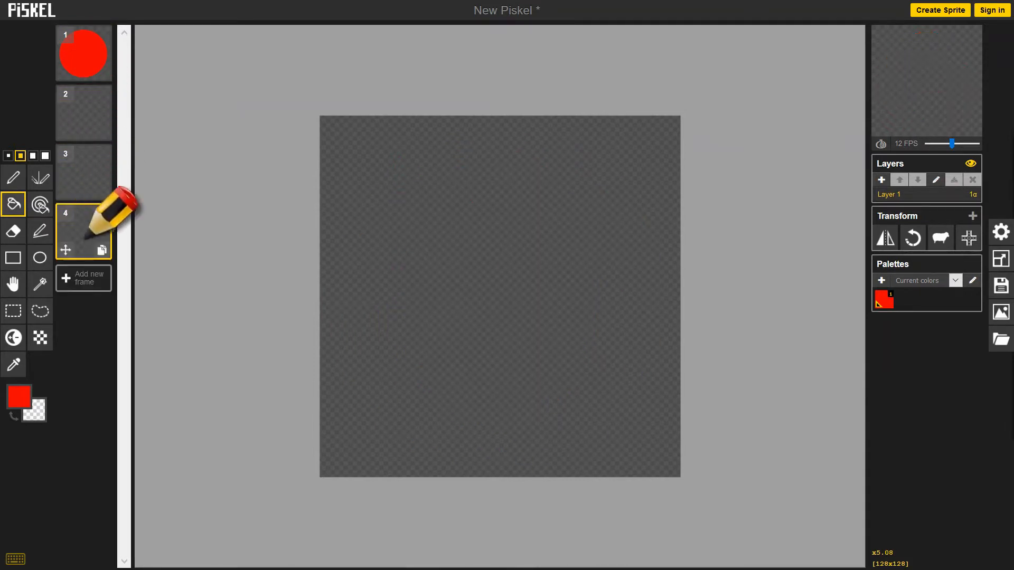
pyautogui.click(79, 278)
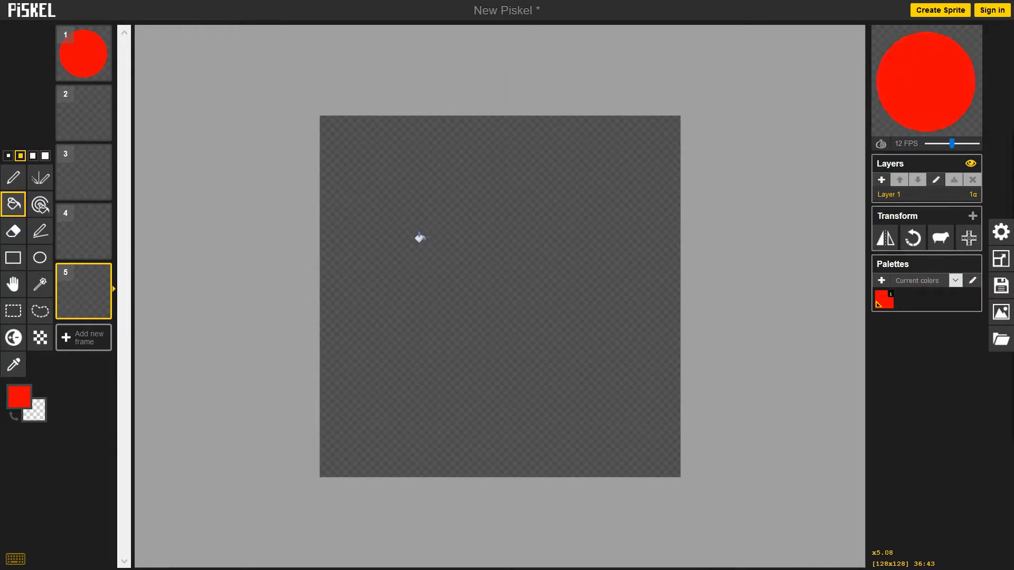
# - On frame 1, draw two equal white circle outlines close together as eyes, redrawing the right one nearer the left
pyautogui.click(84, 53)
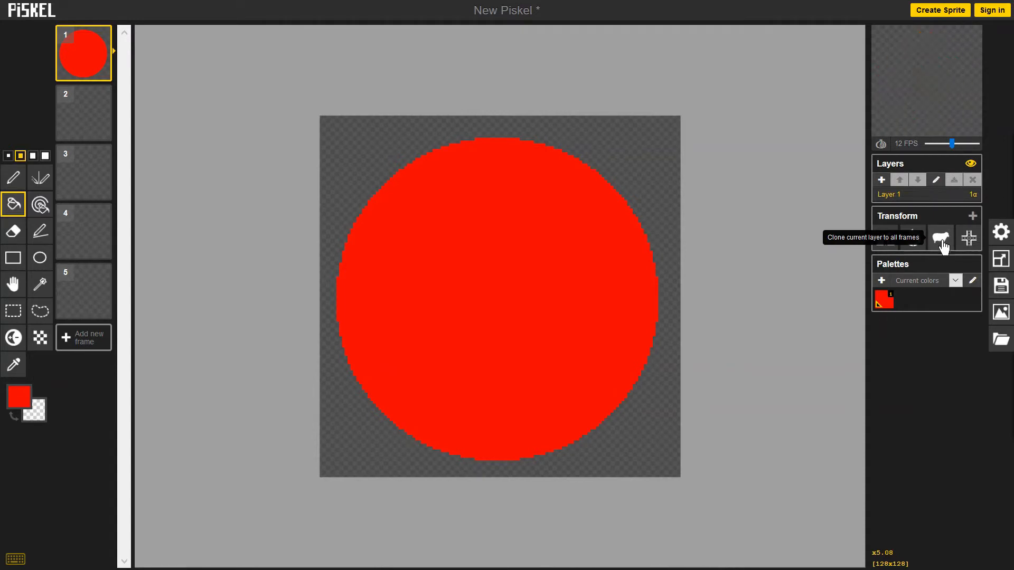
pyautogui.click(943, 244)
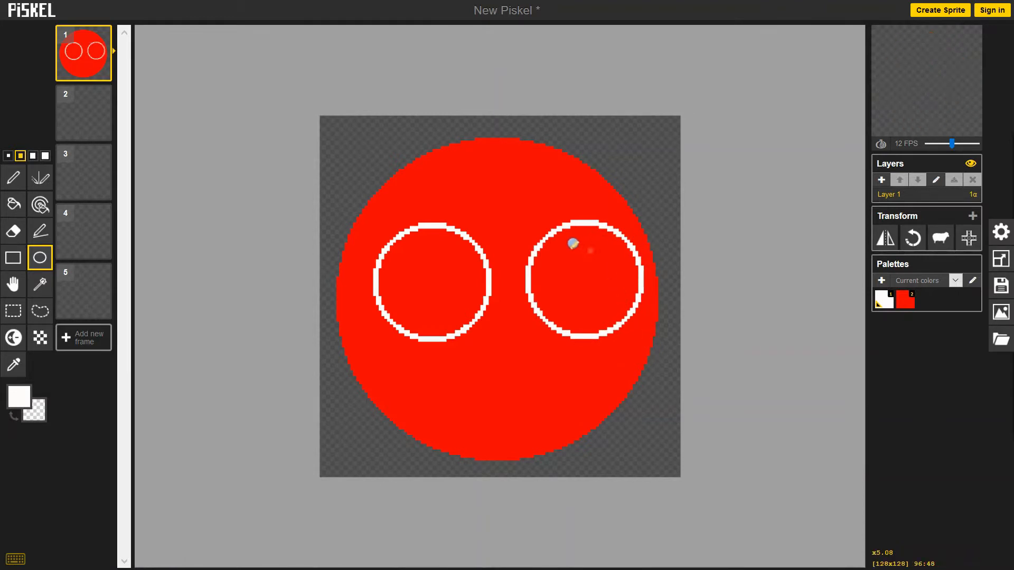
pyautogui.hotkey('ctrl', 'z')
pyautogui.moveTo(506, 223); pyautogui.dragTo(641, 340)
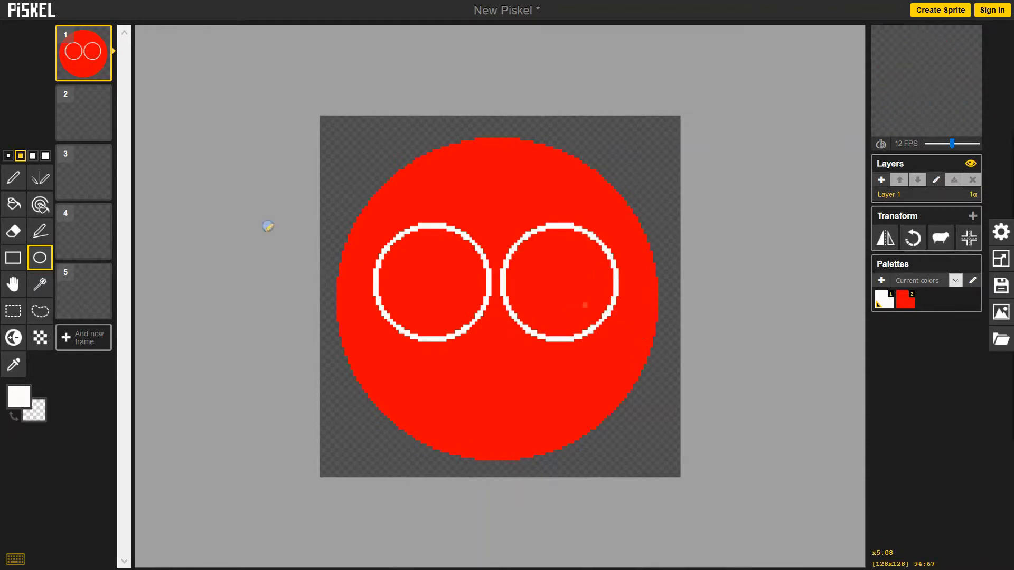
# - Fill both eye circles with white and clone the face layer to all frames
pyautogui.click(14, 204)
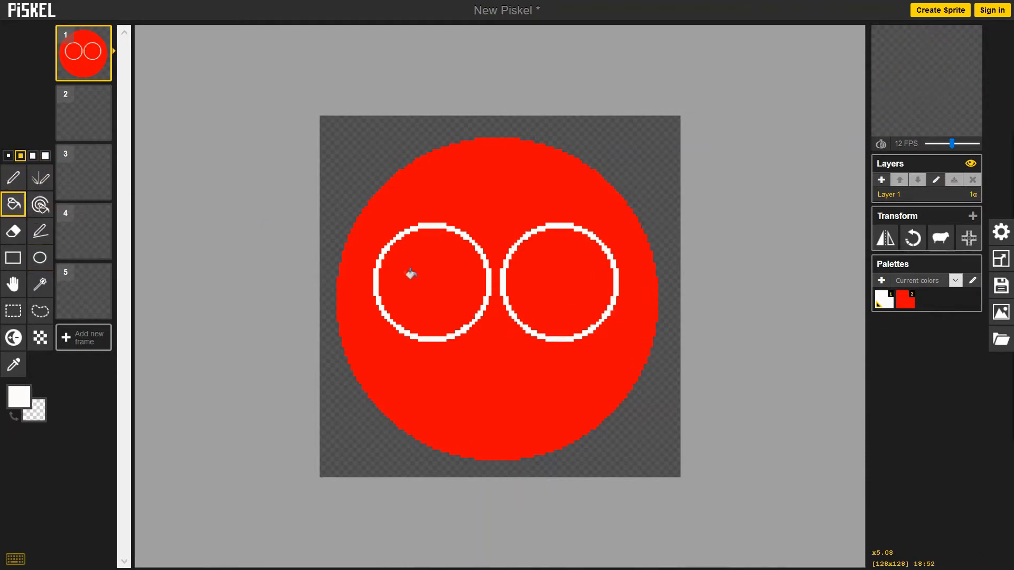
pyautogui.click(472, 282)
pyautogui.click(553, 270)
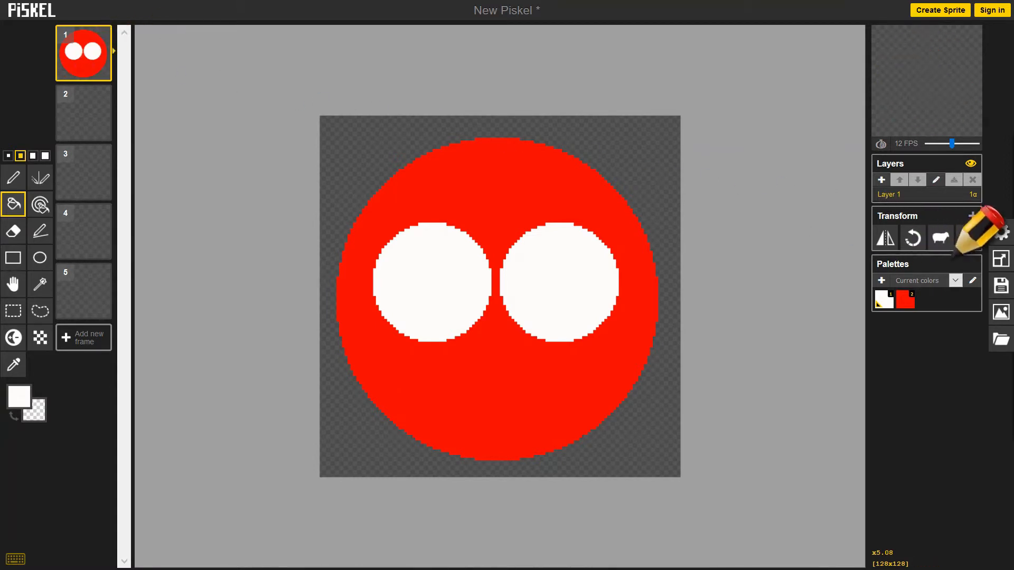
pyautogui.click(941, 238)
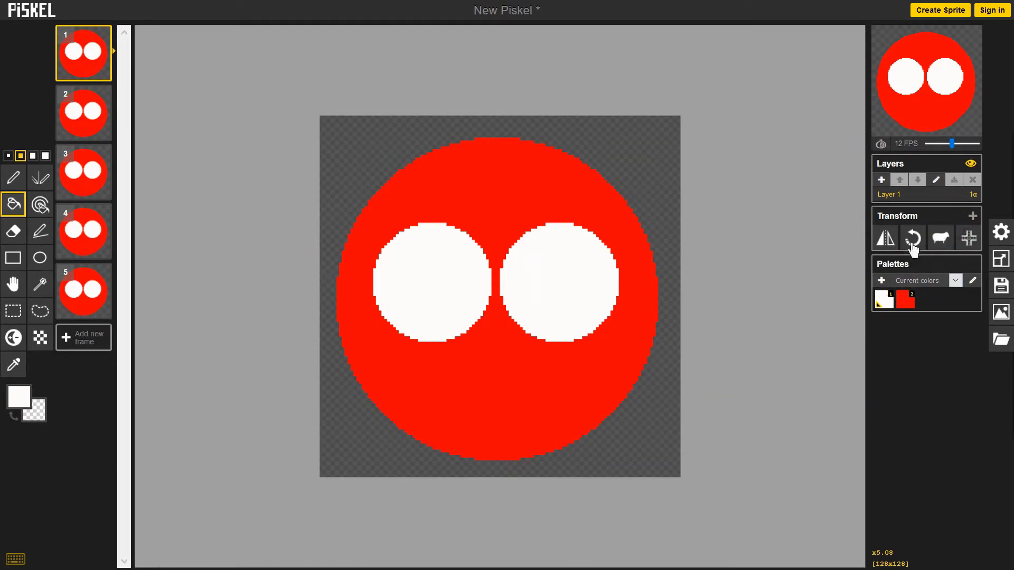
# - Add a second layer, draw two filled black (#000000) pupils at the left of the eyes, and clone them to all frames
pyautogui.click(882, 180)
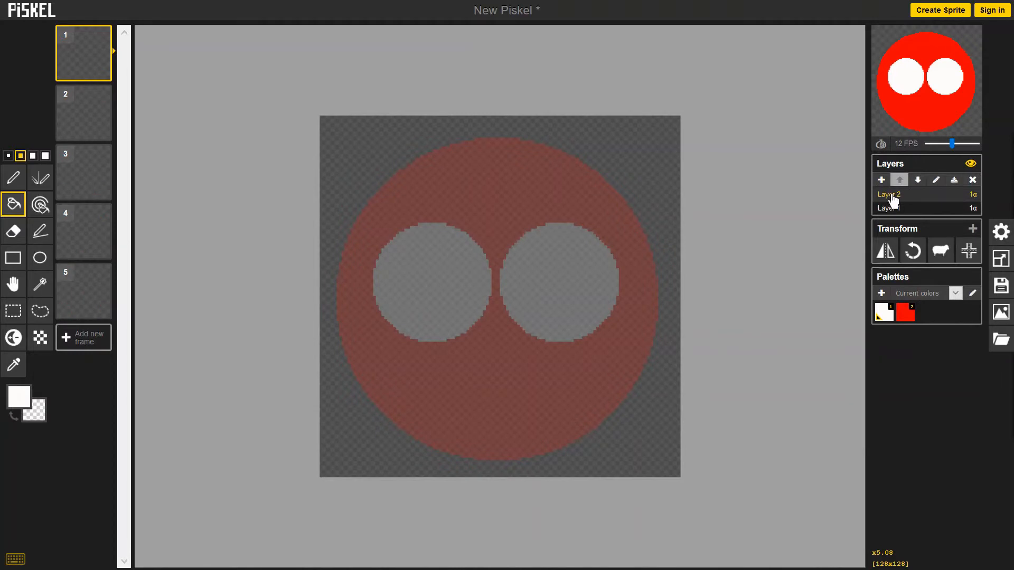
pyautogui.click(15, 401)
pyautogui.click(53, 491)
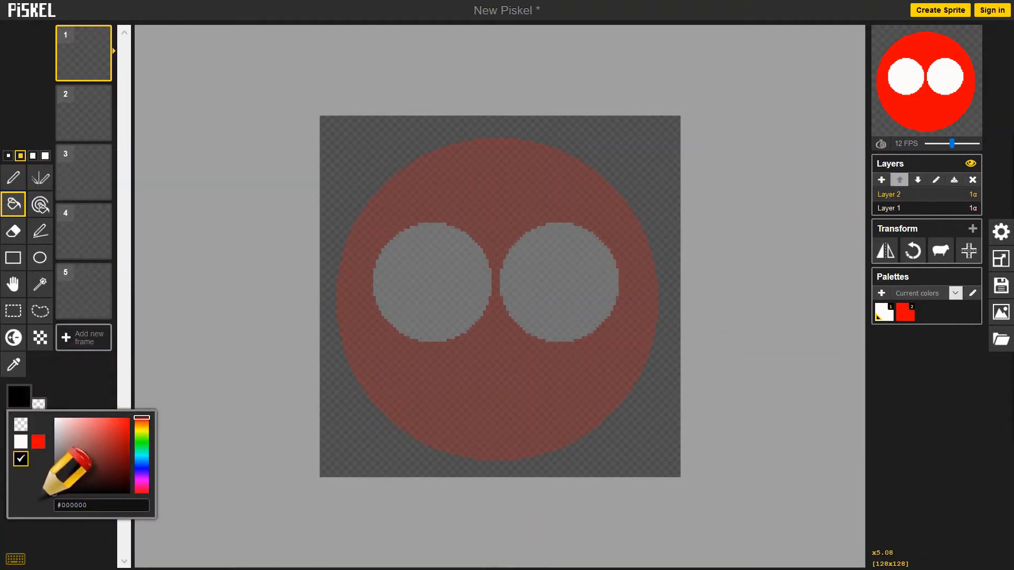
pyautogui.click(39, 259)
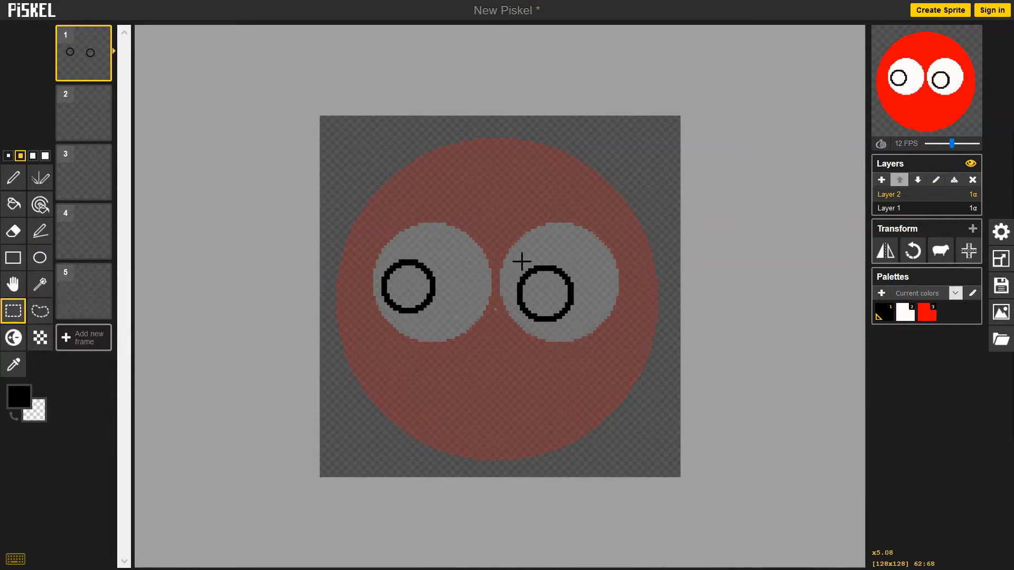
pyautogui.moveTo(507, 244); pyautogui.dragTo(592, 339)
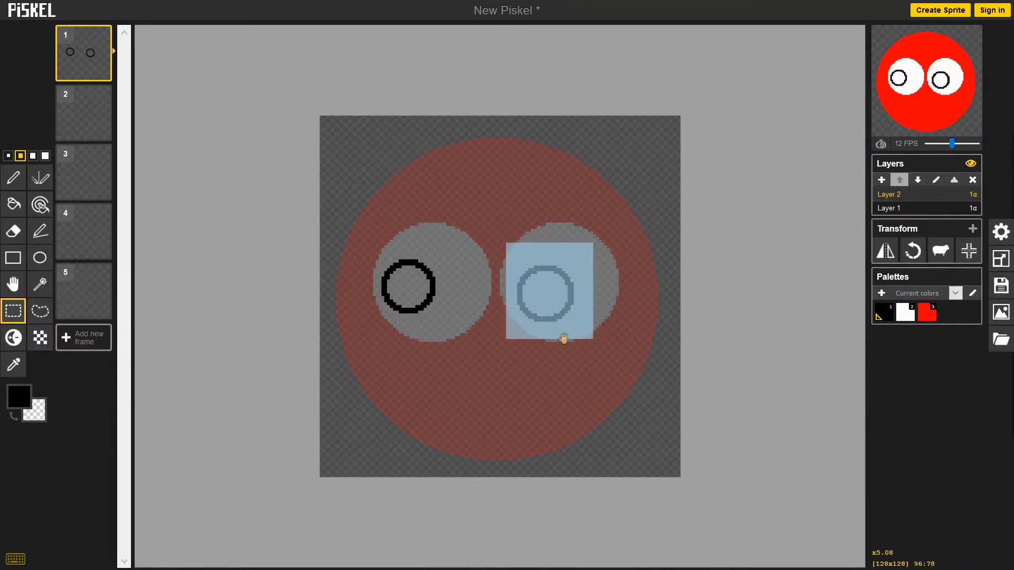
pyautogui.moveTo(103, 287)
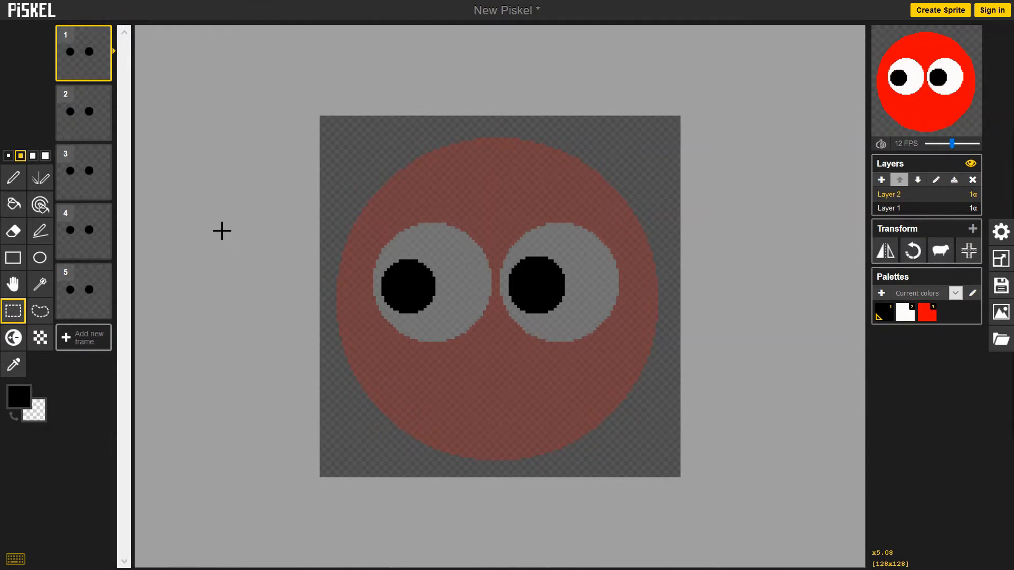
# - On frame 2, use the Move tool to shift both pupils to the centre of the eyes
pyautogui.moveTo(86, 94)
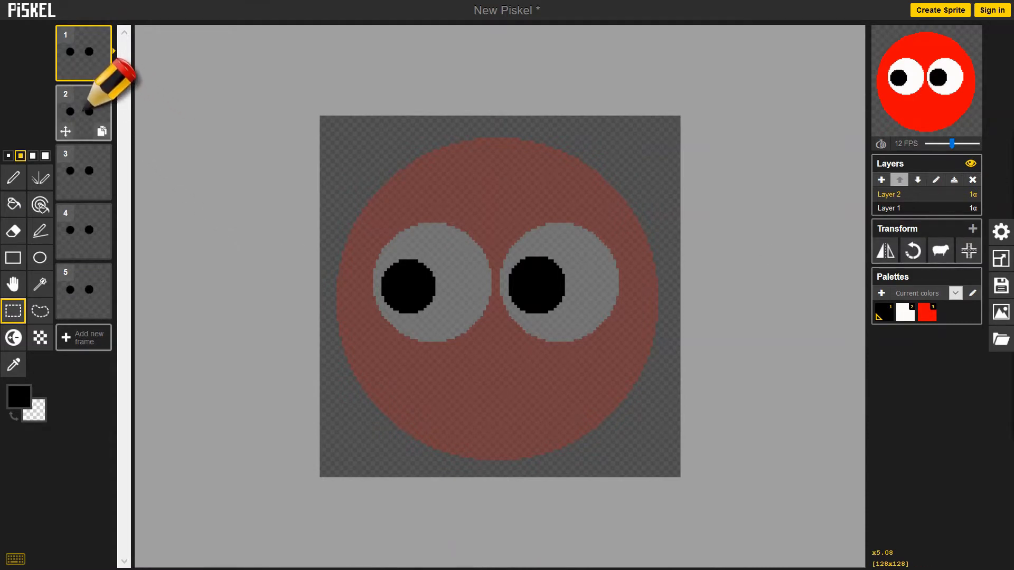
pyautogui.click(13, 284)
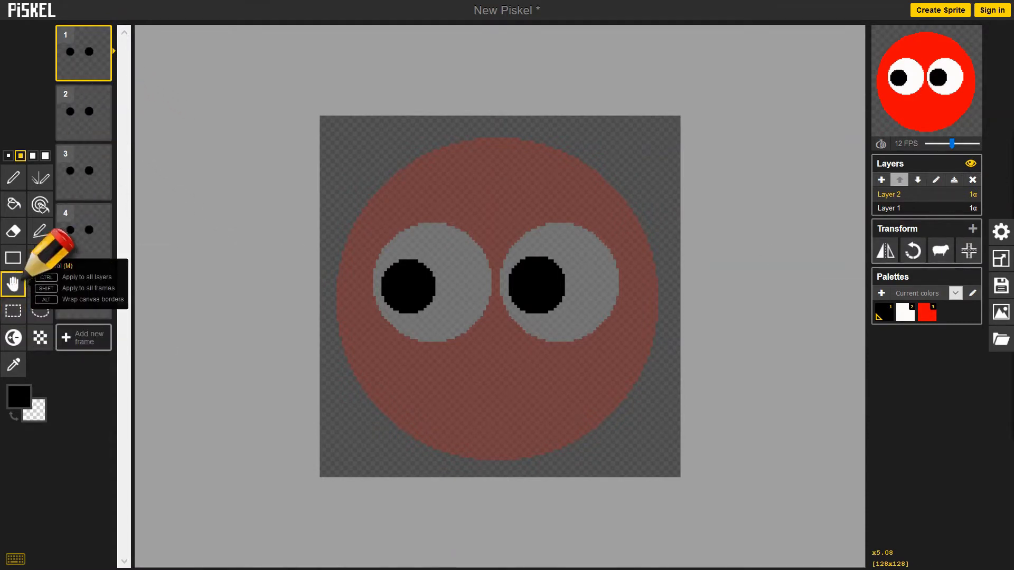
pyautogui.click(94, 127)
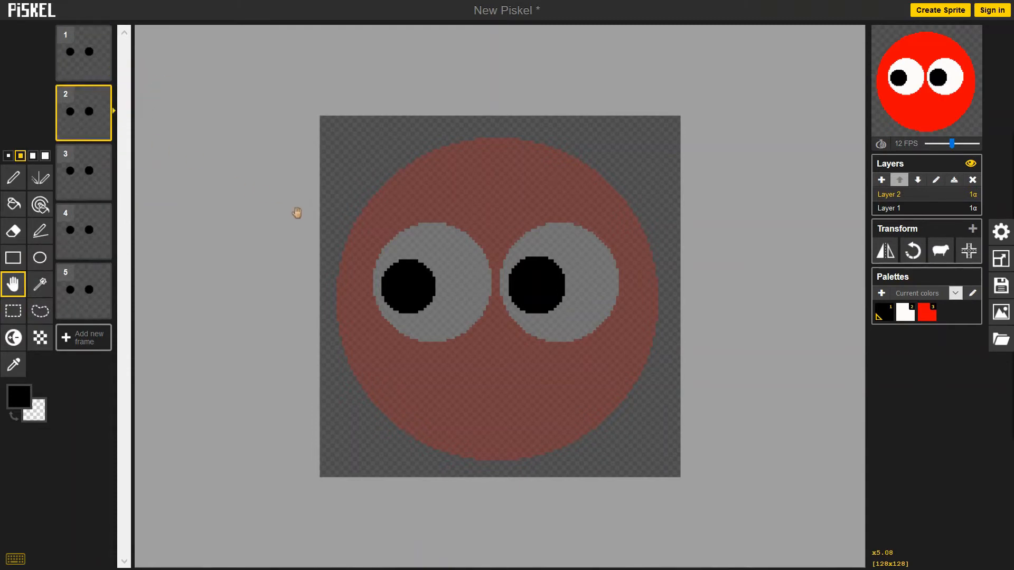
pyautogui.moveTo(83, 168)
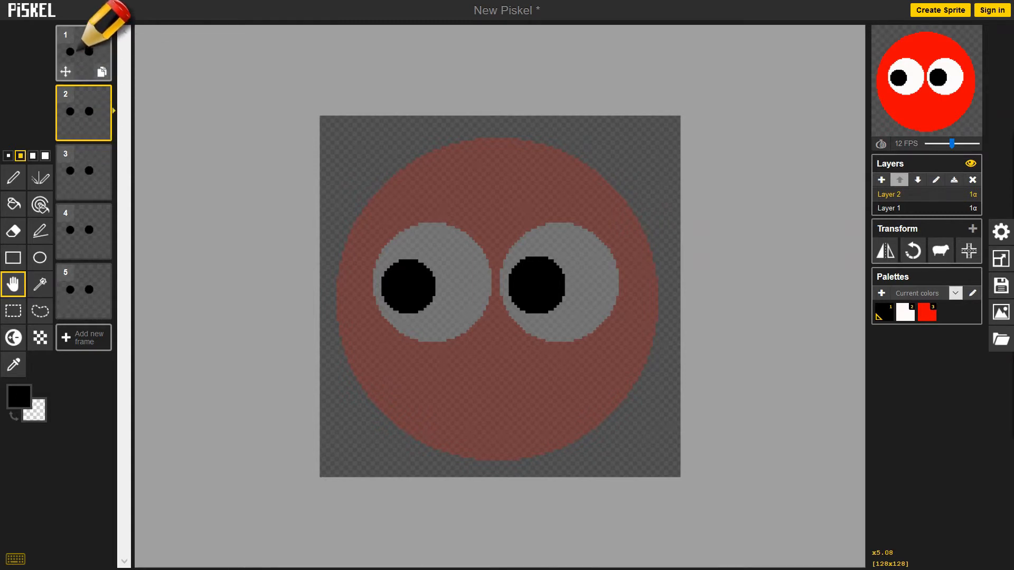
pyautogui.moveTo(89, 90)
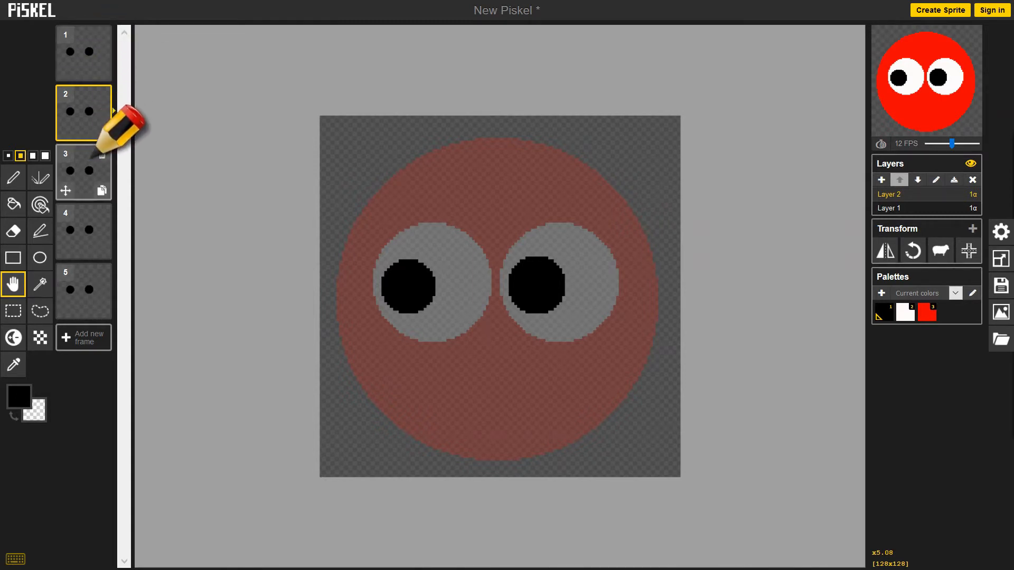
pyautogui.moveTo(82, 216)
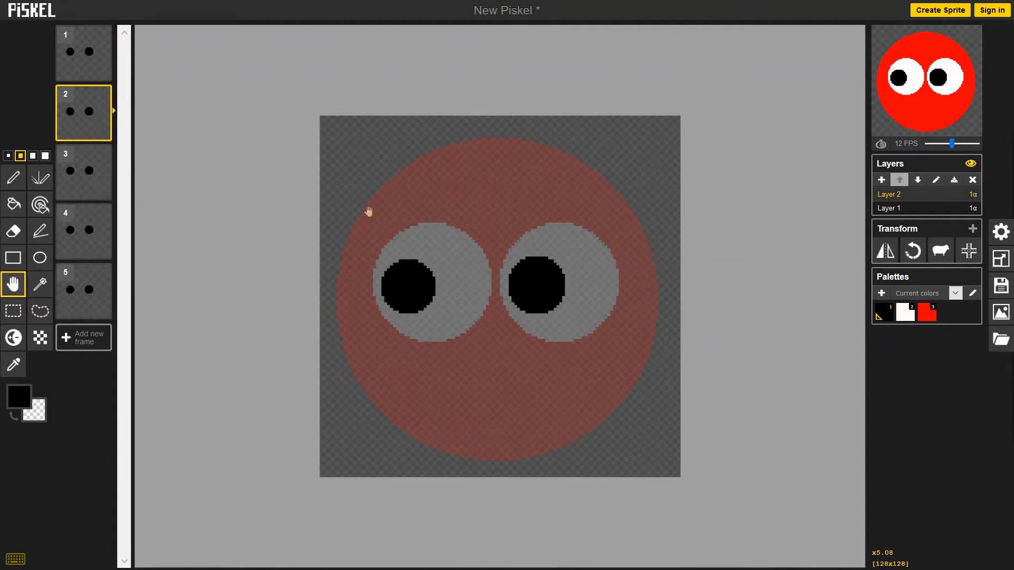
pyautogui.moveTo(415, 286); pyautogui.dragTo(474, 279)
# - On frame 3, shift both pupils to the right side of the eyes and check their positions with onion skin
pyautogui.click(83, 172)
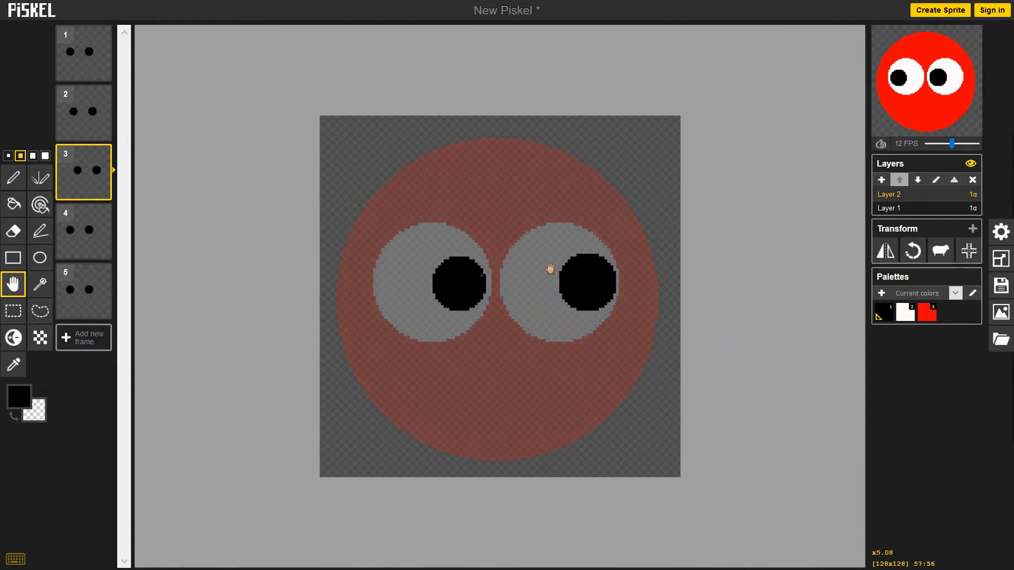
pyautogui.click(881, 144)
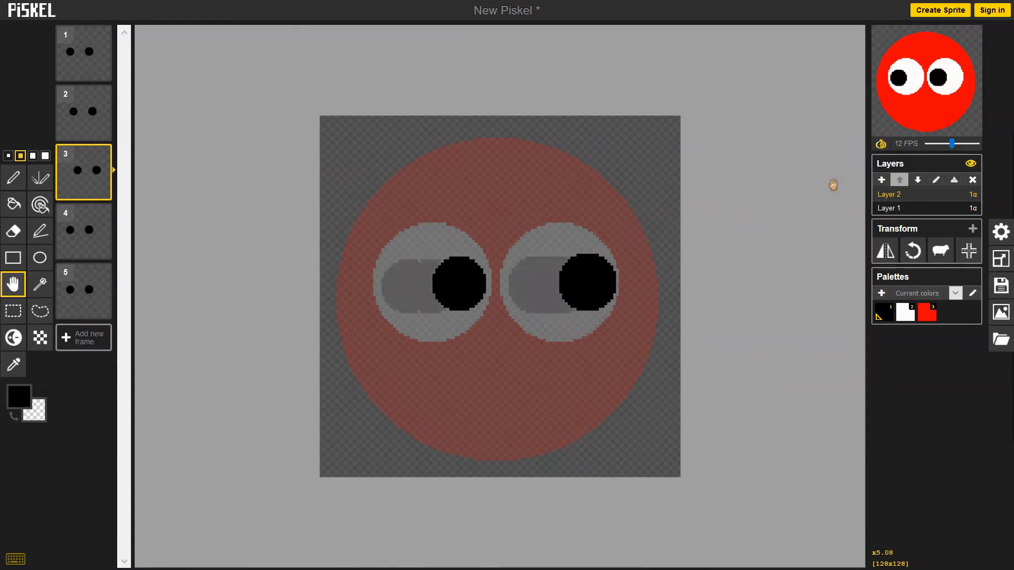
pyautogui.click(881, 145)
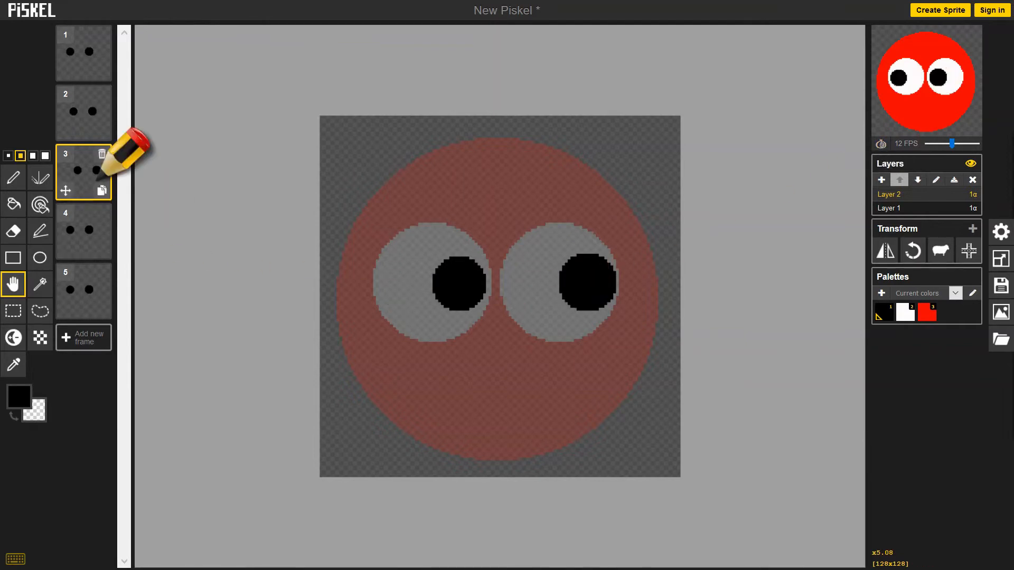
# - On frame 4, shift both pupils back to the centre of the eyes
pyautogui.click(85, 219)
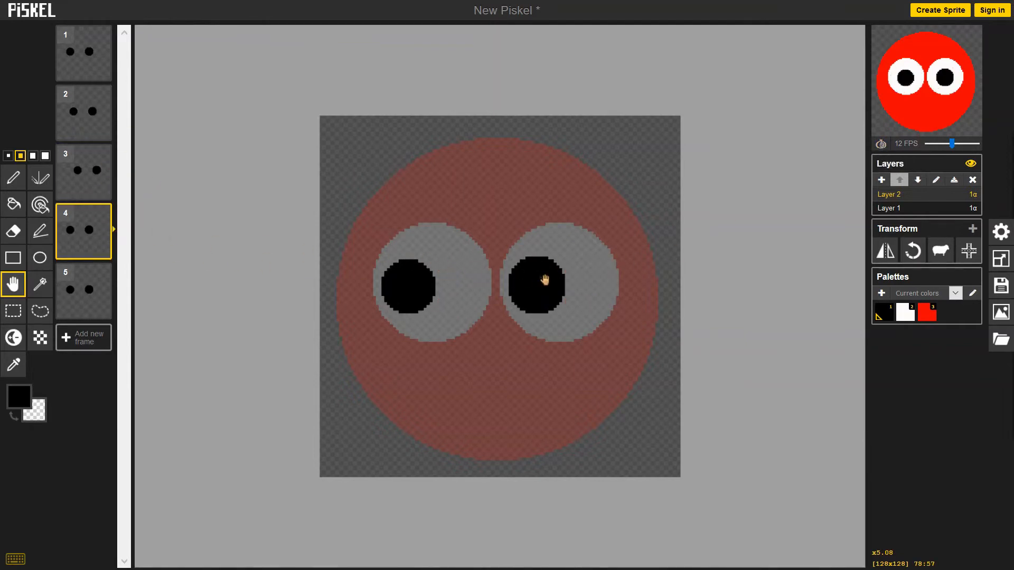
pyautogui.moveTo(545, 279); pyautogui.dragTo(571, 280)
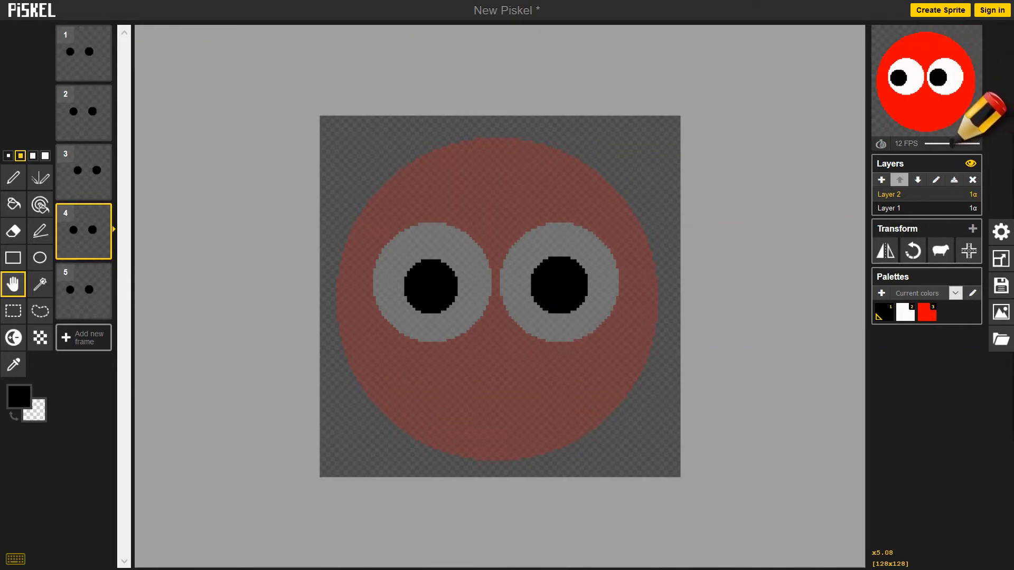
# - Slow the animation preview to 8 FPS and add a third layer, with frame 1 selected
pyautogui.moveTo(952, 144); pyautogui.dragTo(944, 143)
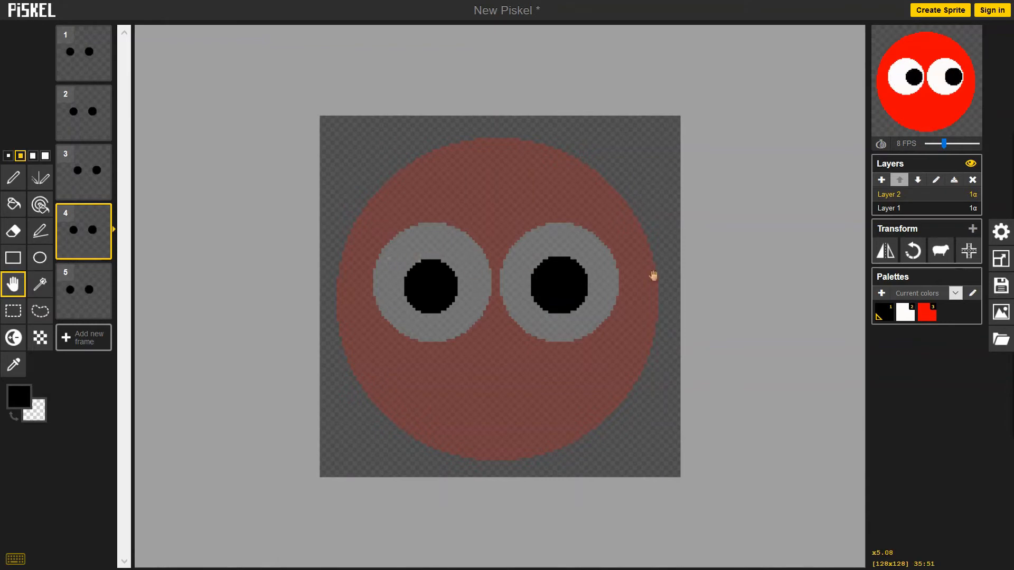
pyautogui.click(881, 180)
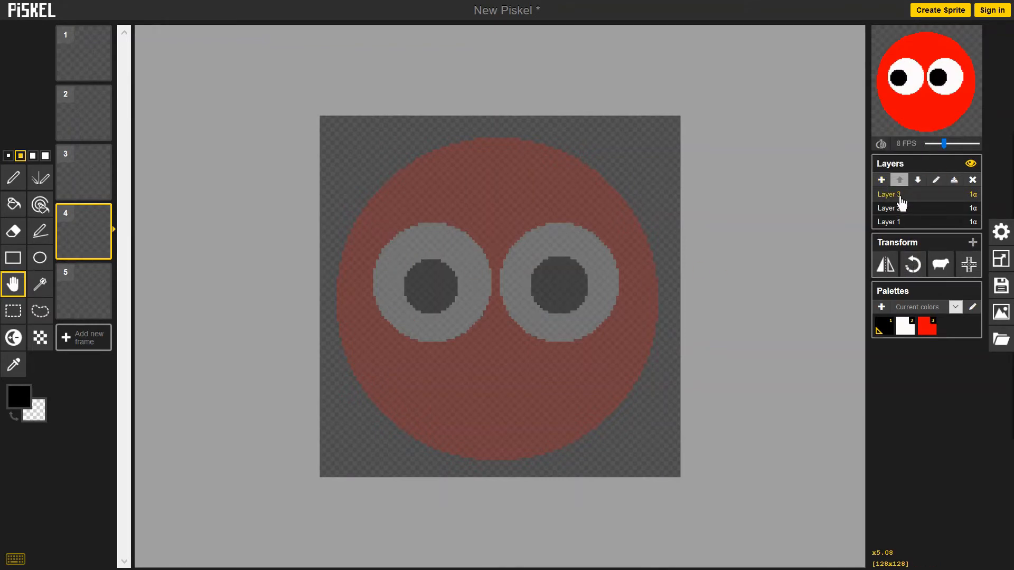
pyautogui.click(79, 50)
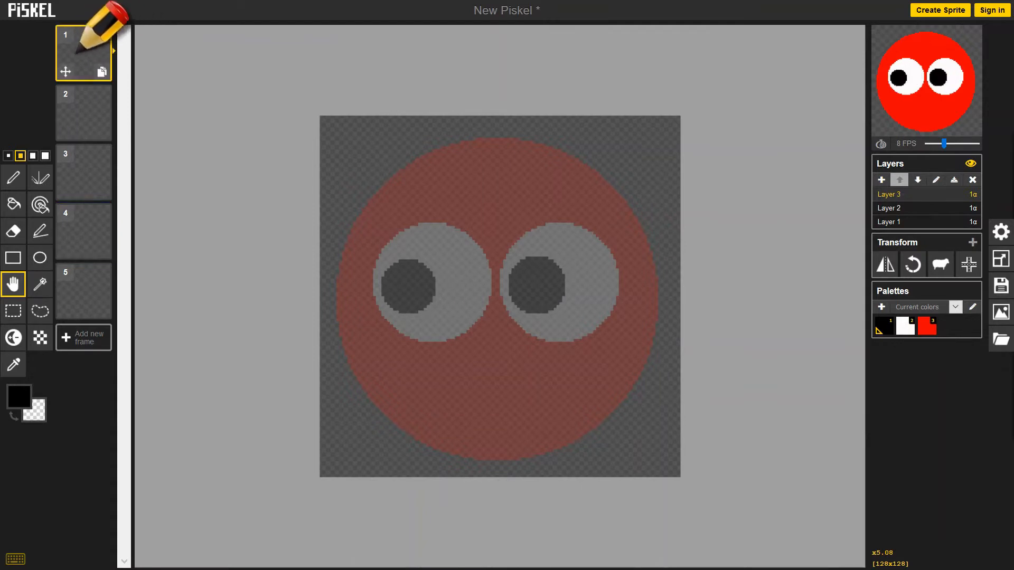
# - On frame 1, draw a green (#40ff00) circle outline around the left eye and shift it up slightly to match the eye's edge
pyautogui.click(41, 259)
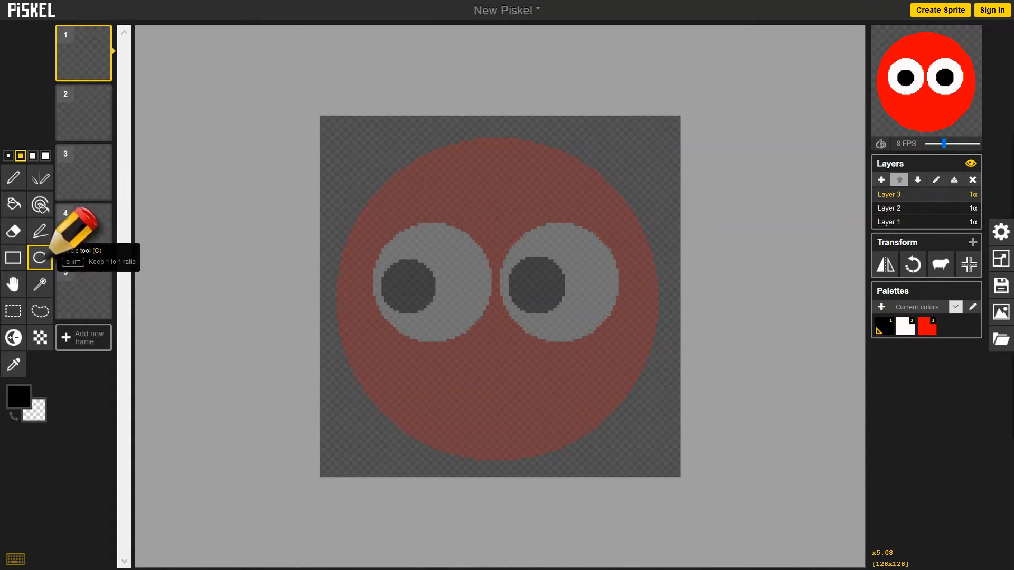
pyautogui.click(26, 404)
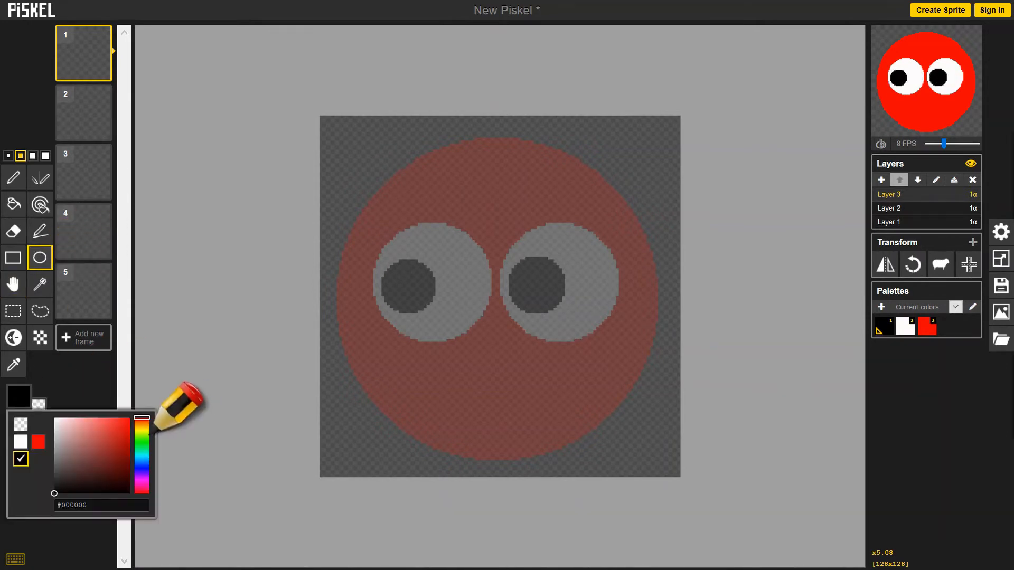
pyautogui.moveTo(141, 459); pyautogui.dragTo(141, 440)
pyautogui.click(130, 417)
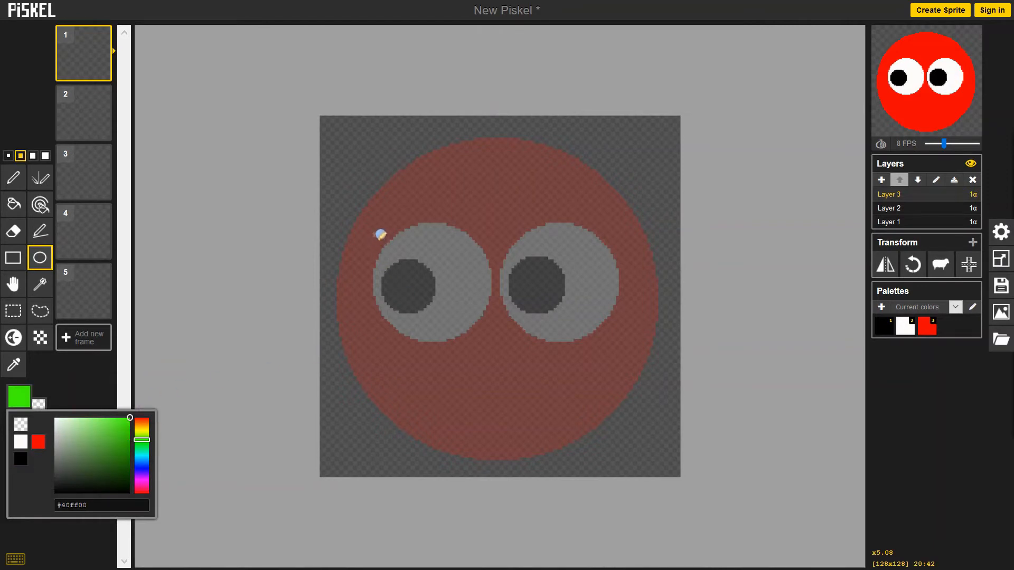
pyautogui.moveTo(379, 228); pyautogui.dragTo(493, 341)
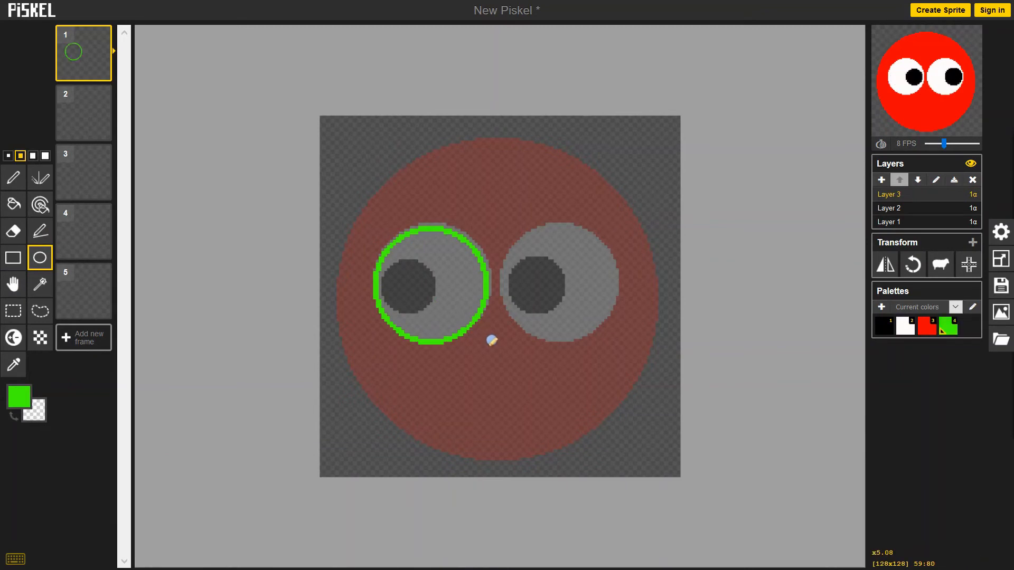
pyautogui.click(13, 285)
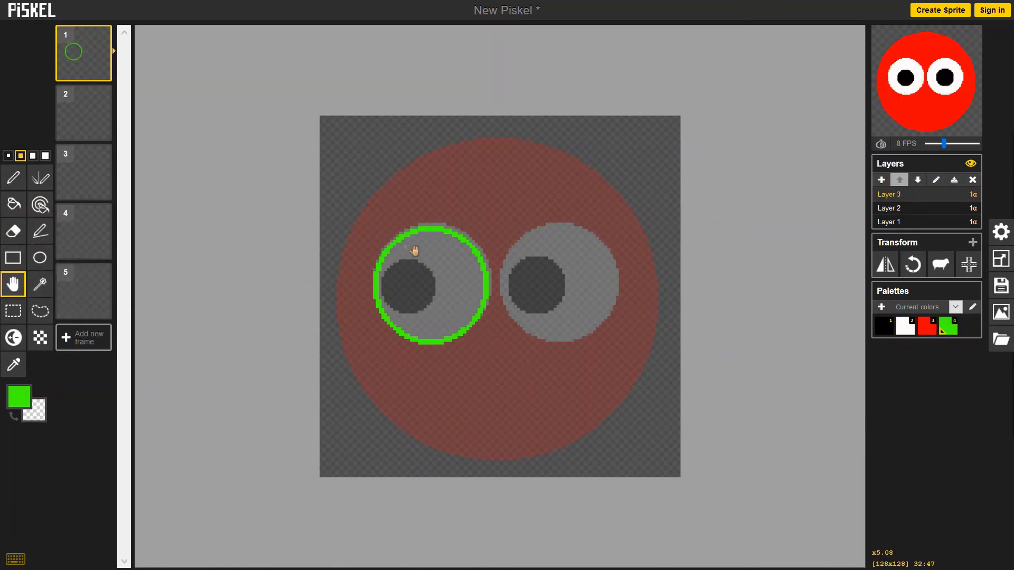
pyautogui.moveTo(414, 251); pyautogui.dragTo(414, 248)
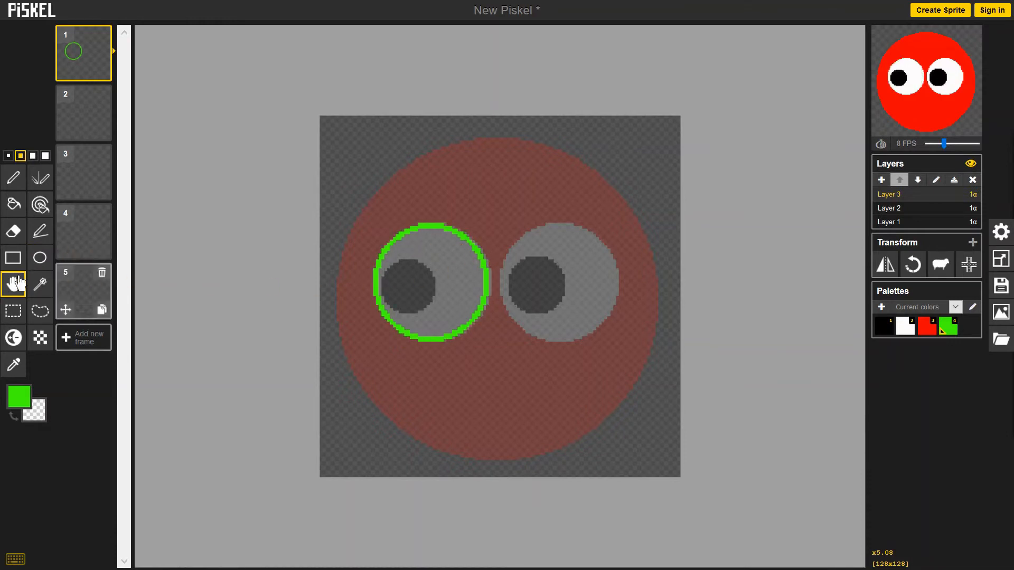
pyautogui.click(18, 315)
pyautogui.moveTo(359, 204); pyautogui.dragTo(500, 353)
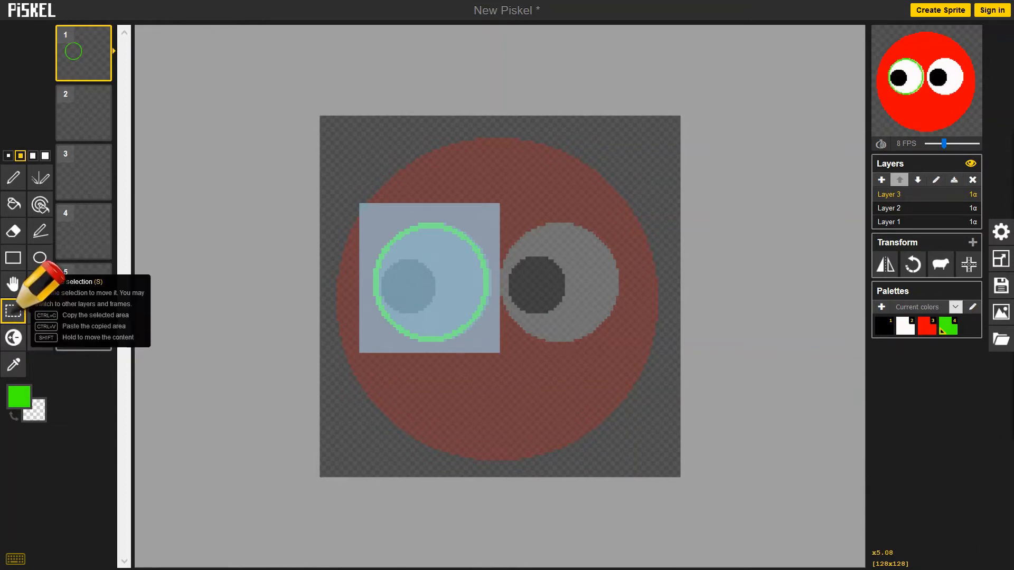
pyautogui.click(416, 178)
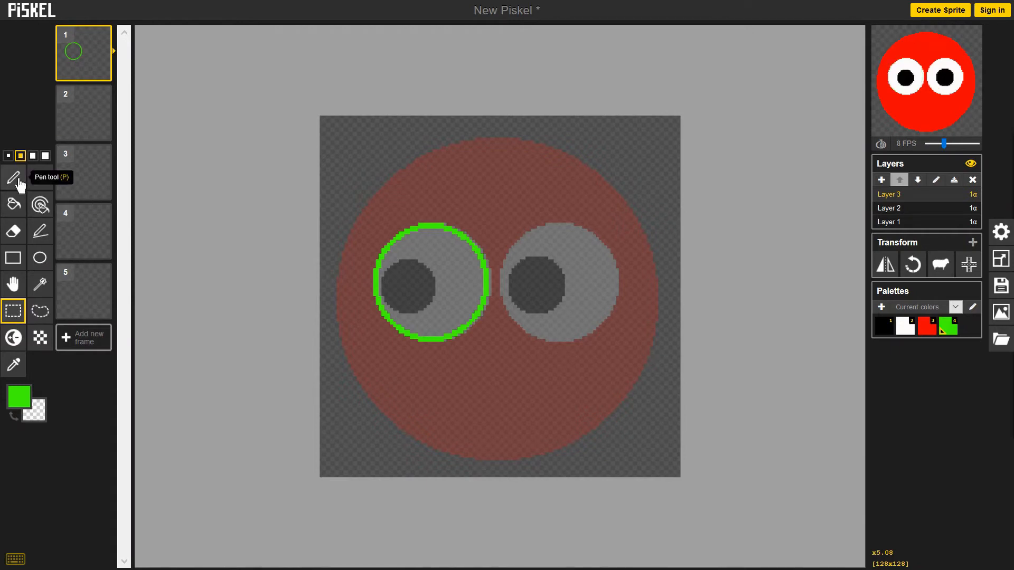
# - Draw a horizontal green line across the upper part of the circle and delete the outline below it, leaving an eyelid shape
pyautogui.click(40, 231)
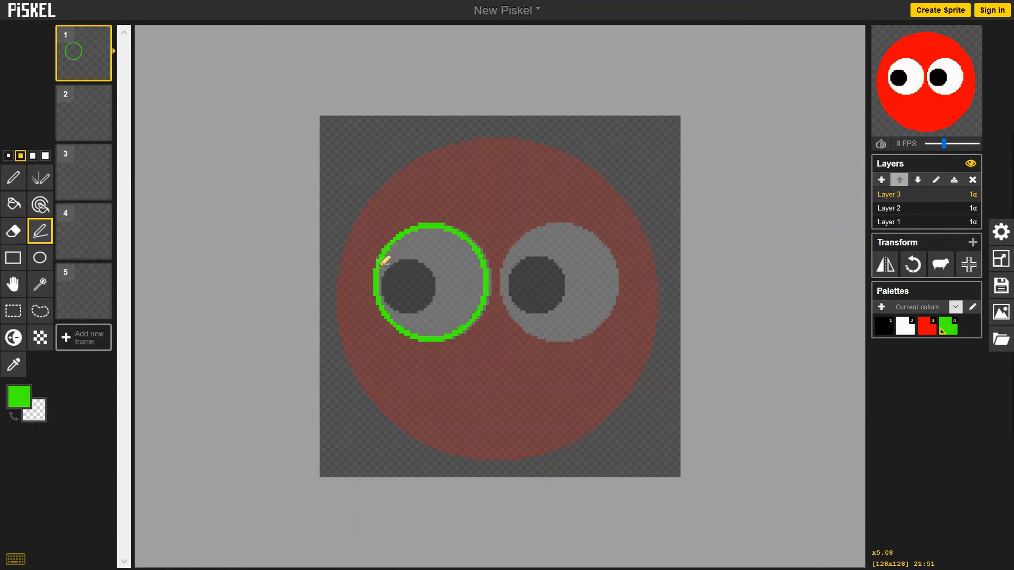
pyautogui.moveTo(384, 263)
pyautogui.mouseDown()
pyautogui.moveTo(460, 253)
pyautogui.moveTo(487, 263)
pyautogui.mouseUp()
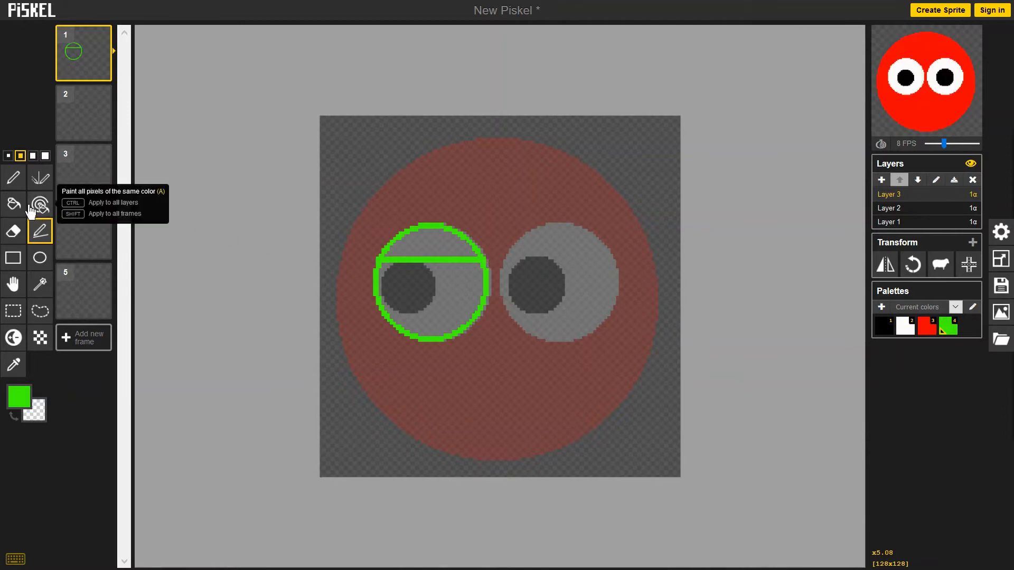
pyautogui.click(13, 310)
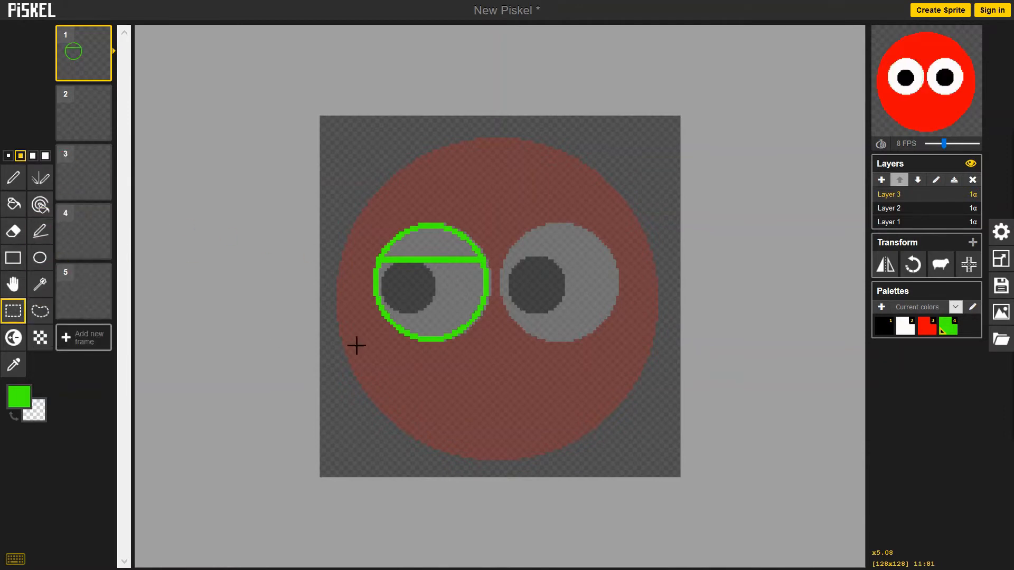
pyautogui.moveTo(324, 363)
pyautogui.mouseDown()
pyautogui.moveTo(512, 292)
pyautogui.moveTo(534, 263)
pyautogui.mouseUp()
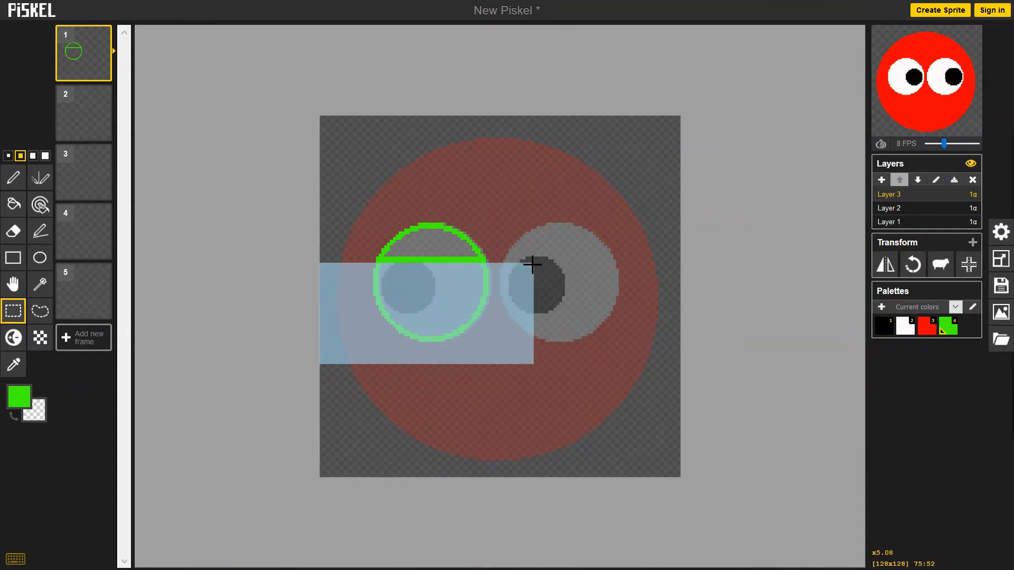
pyautogui.press('Delete')
pyautogui.click(524, 220)
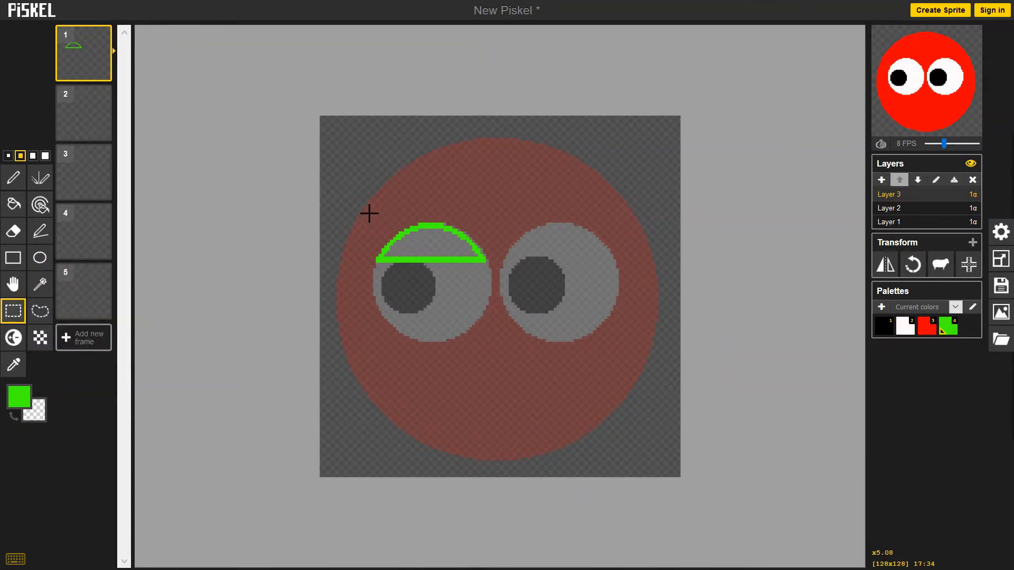
pyautogui.moveTo(369, 213); pyautogui.dragTo(506, 282)
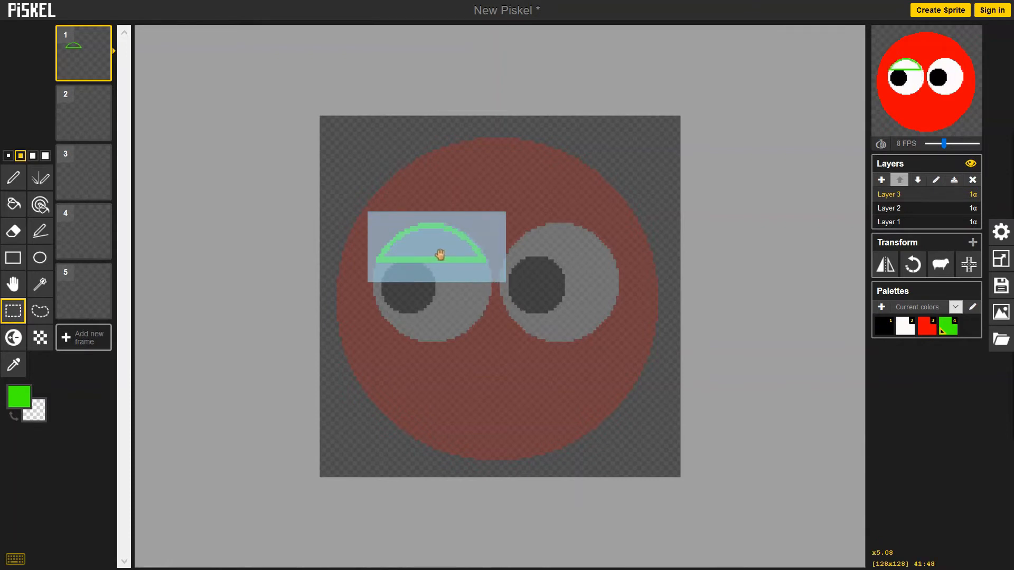
pyautogui.moveTo(438, 255); pyautogui.dragTo(555, 250)
pyautogui.click(573, 307)
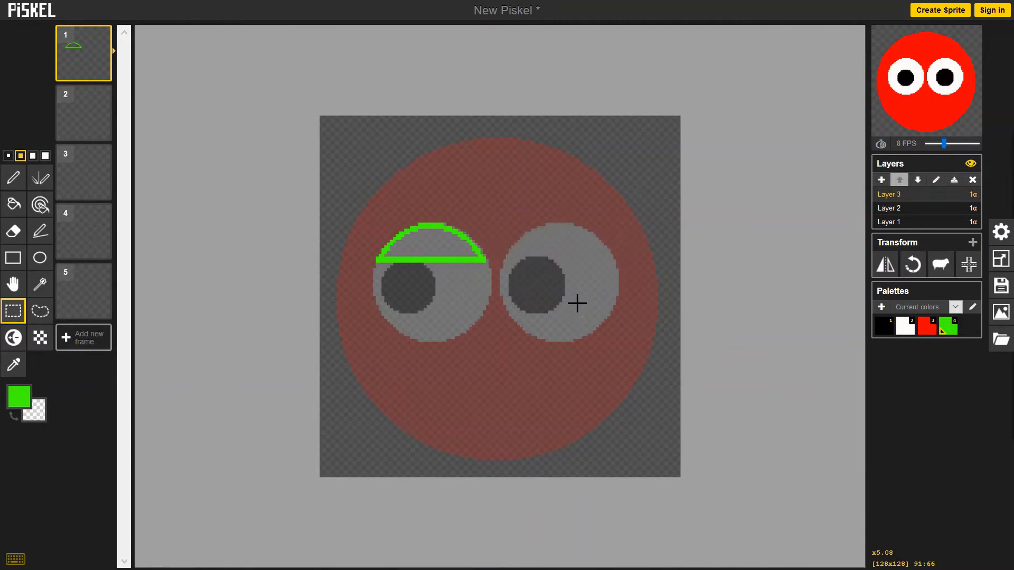
# - Duplicate the eyelid outline so that one copy sits over each eye
pyautogui.moveTo(353, 209); pyautogui.dragTo(516, 282)
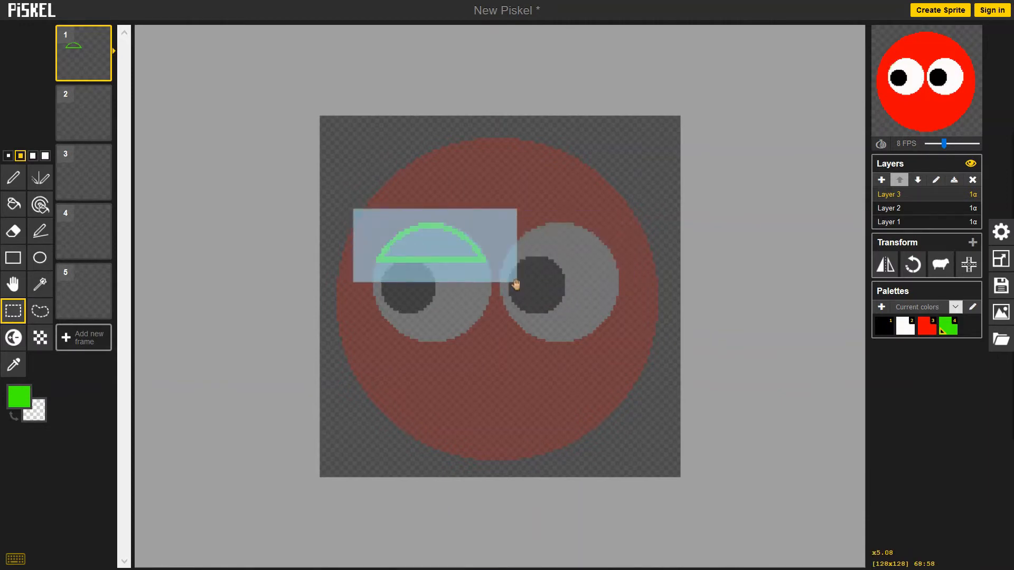
pyautogui.moveTo(425, 245); pyautogui.dragTo(546, 245)
pyautogui.click(403, 199)
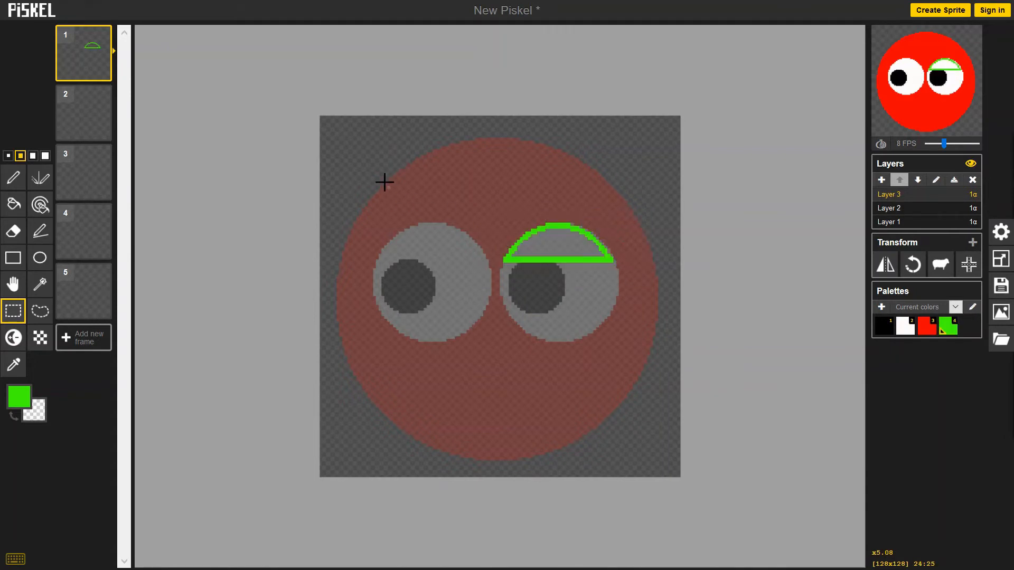
pyautogui.hotkey('ctrl', 'v')
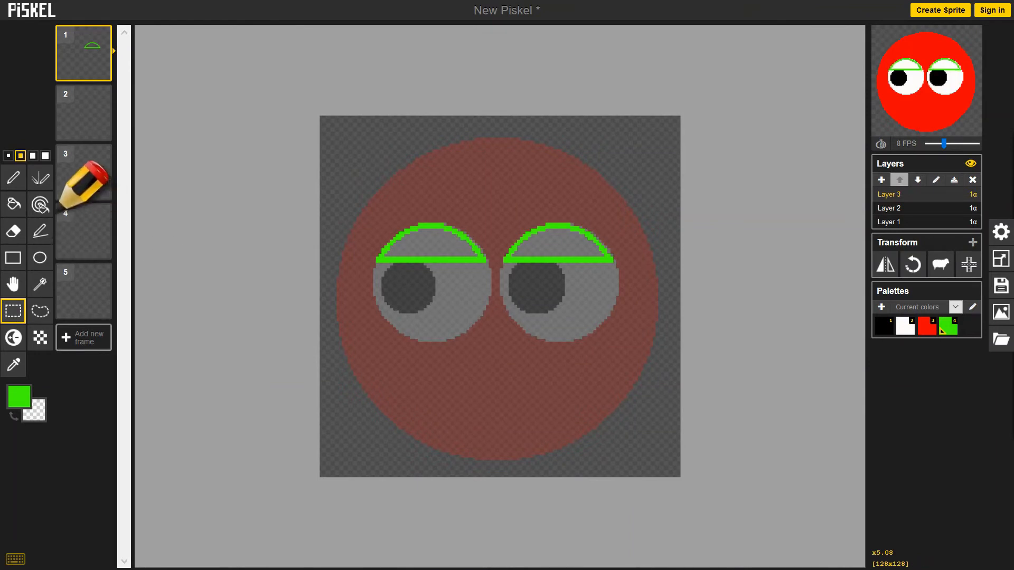
# - Fill both eyelid outlines with the same green using the Paint bucket tool
pyautogui.click(13, 207)
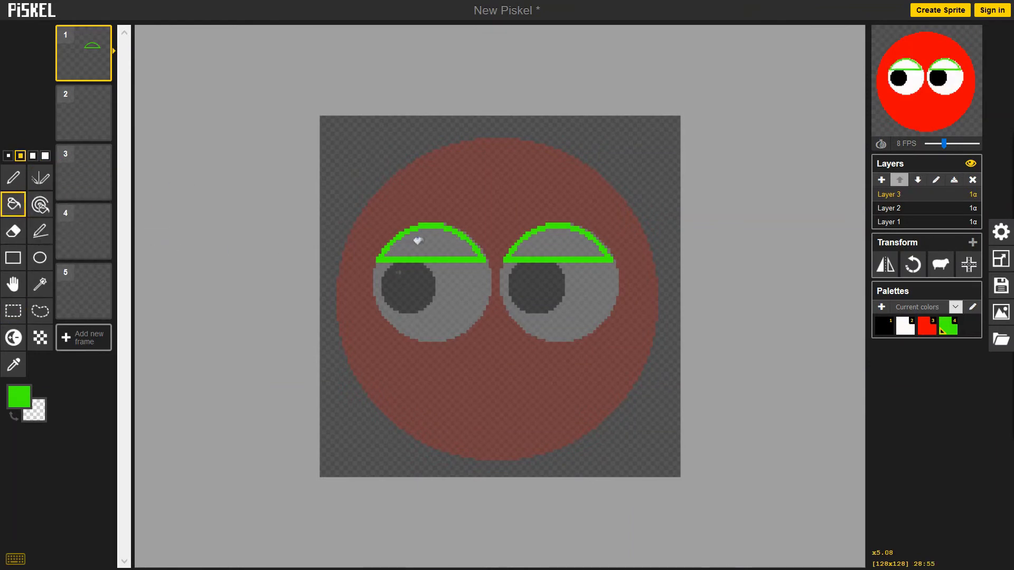
pyautogui.click(419, 240)
pyautogui.click(543, 237)
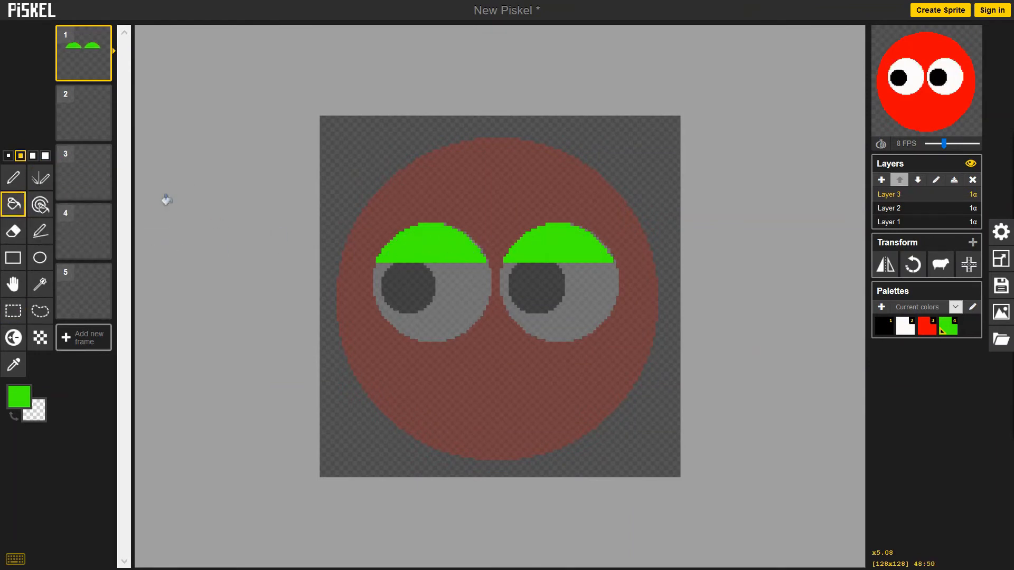
# - Copy both green eyelids from frame 1 and paste them at the same position on frame 2
pyautogui.moveTo(91, 67)
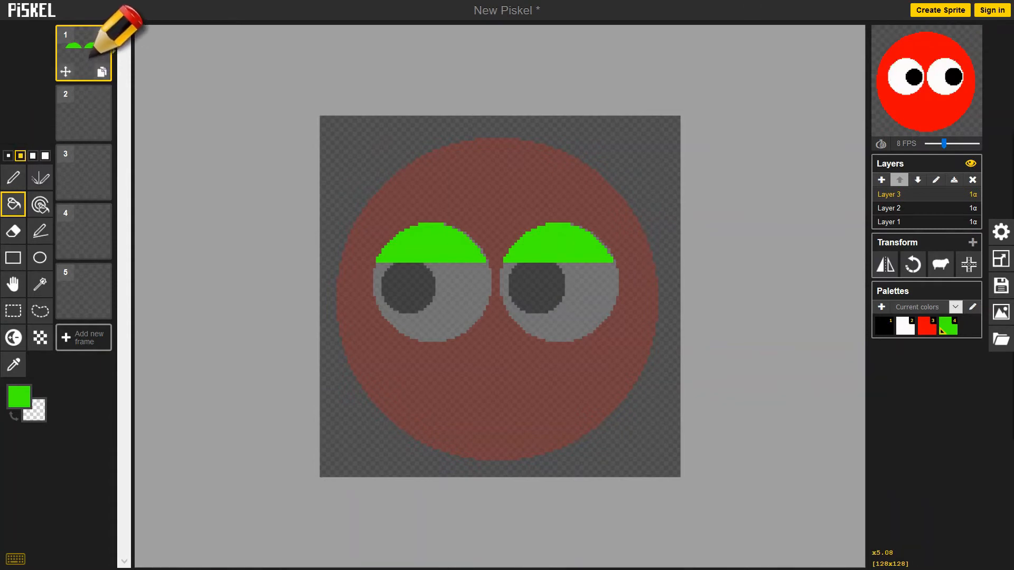
pyautogui.click(15, 312)
pyautogui.moveTo(369, 196); pyautogui.dragTo(482, 243)
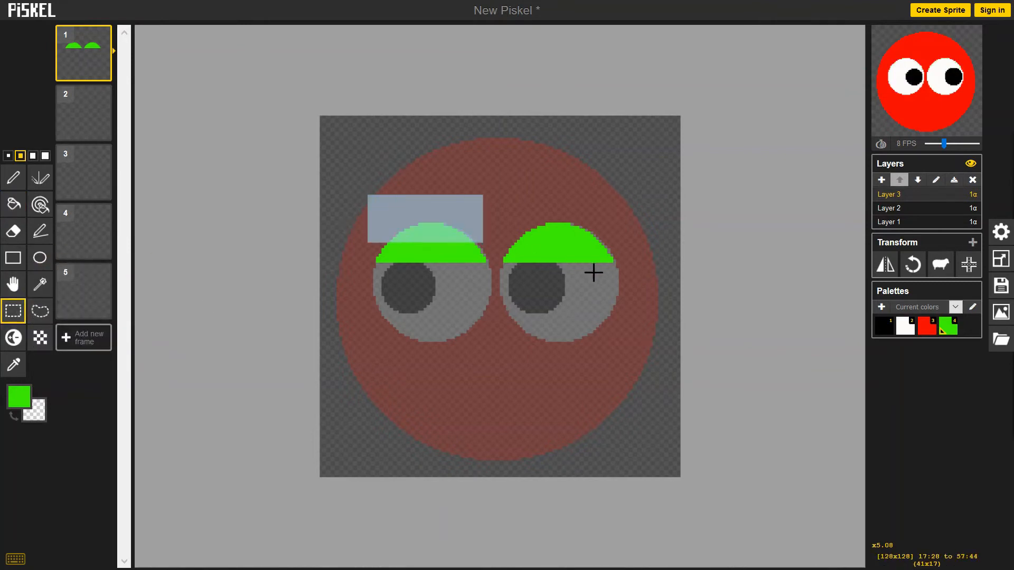
pyautogui.moveTo(594, 273); pyautogui.dragTo(627, 290)
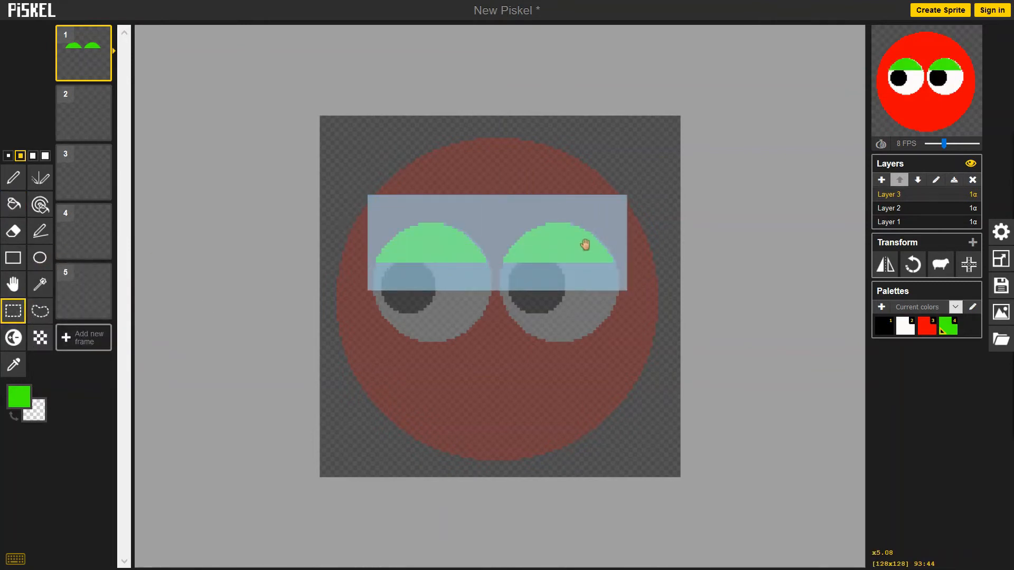
pyautogui.click(85, 108)
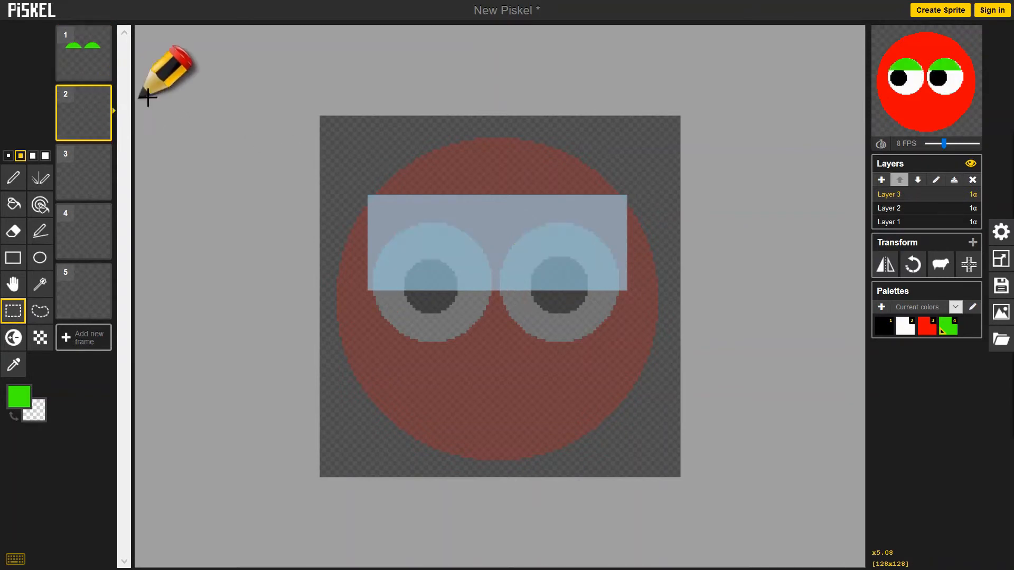
pyautogui.hotkey('ctrl', 'v')
pyautogui.click(422, 182)
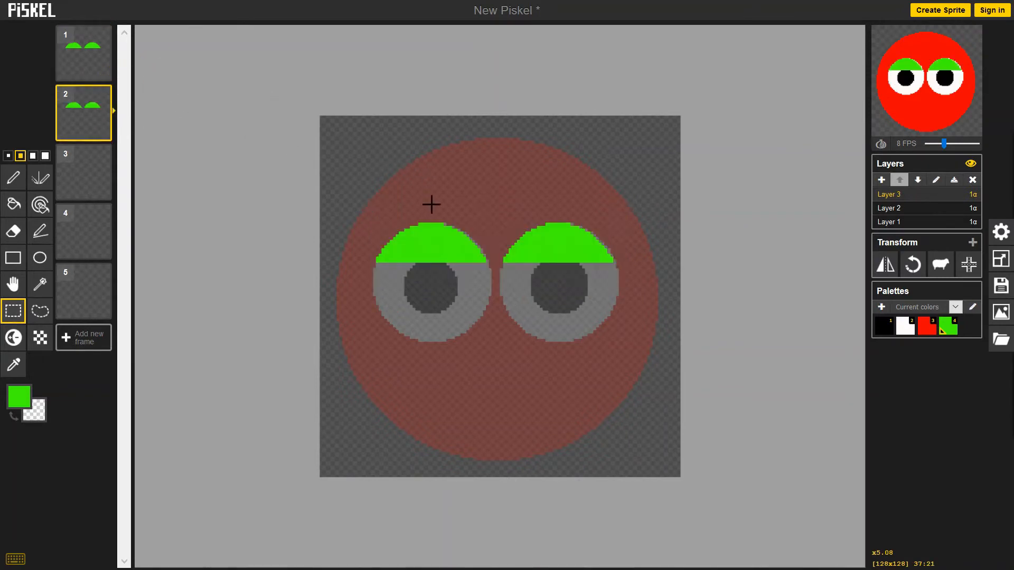
# - On frame 2, extend both green eyelids downward over the eyes with the Pen tool at its largest size
pyautogui.click(13, 178)
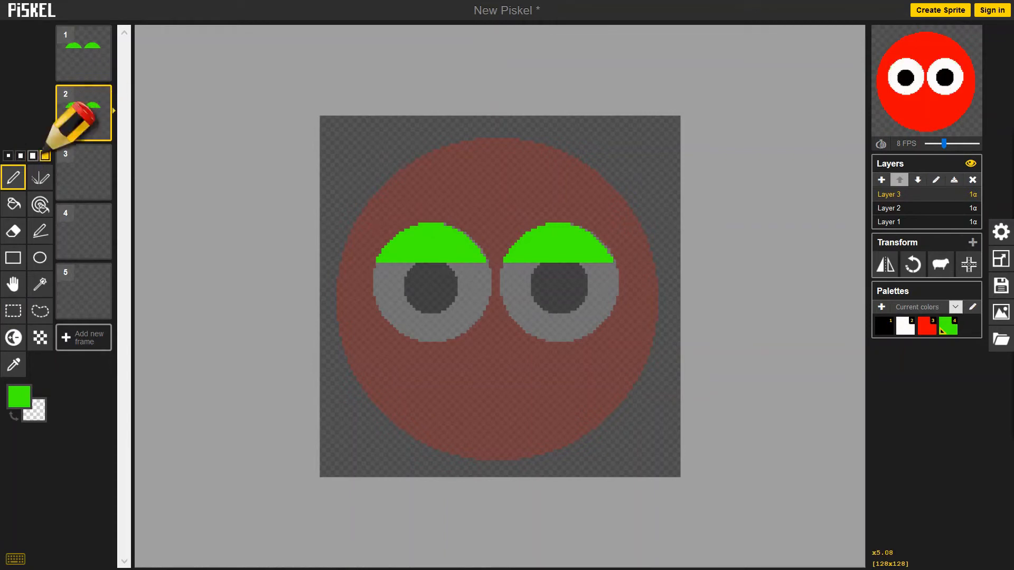
pyautogui.click(46, 158)
pyautogui.moveTo(379, 269); pyautogui.dragTo(485, 272)
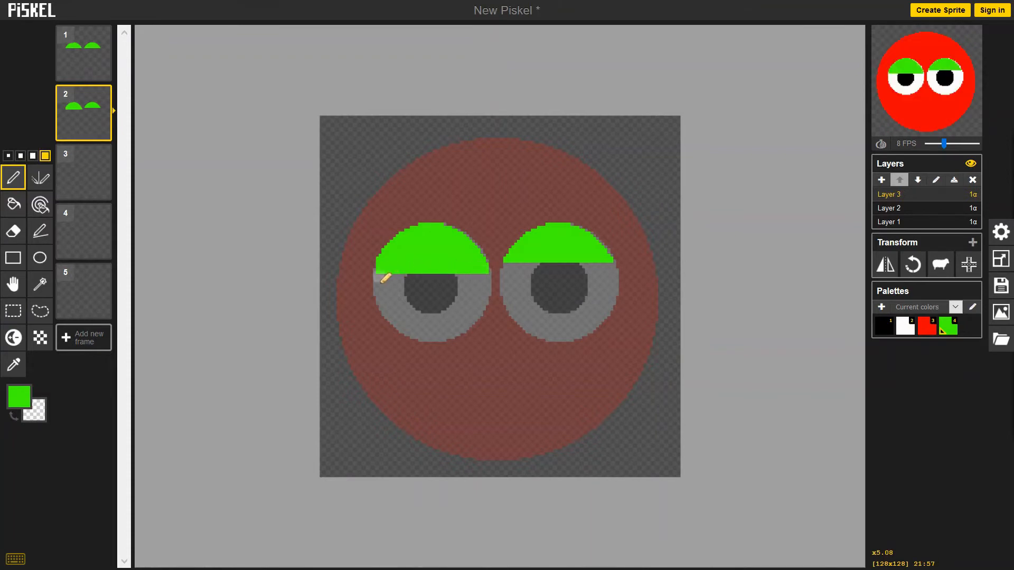
pyautogui.moveTo(381, 282); pyautogui.dragTo(473, 277)
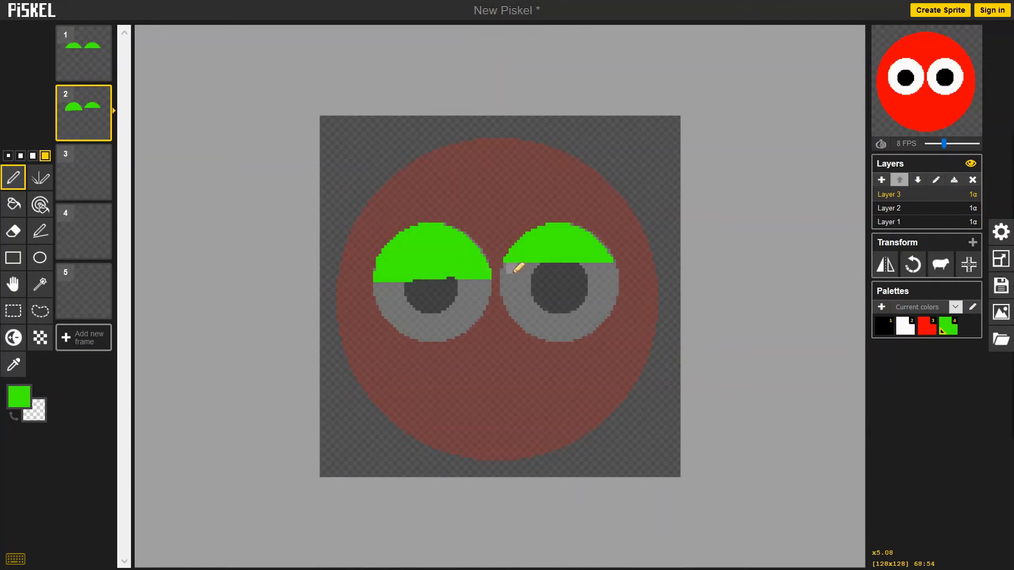
pyautogui.moveTo(517, 267)
pyautogui.mouseDown()
pyautogui.moveTo(616, 267)
pyautogui.moveTo(605, 269)
pyautogui.mouseUp()
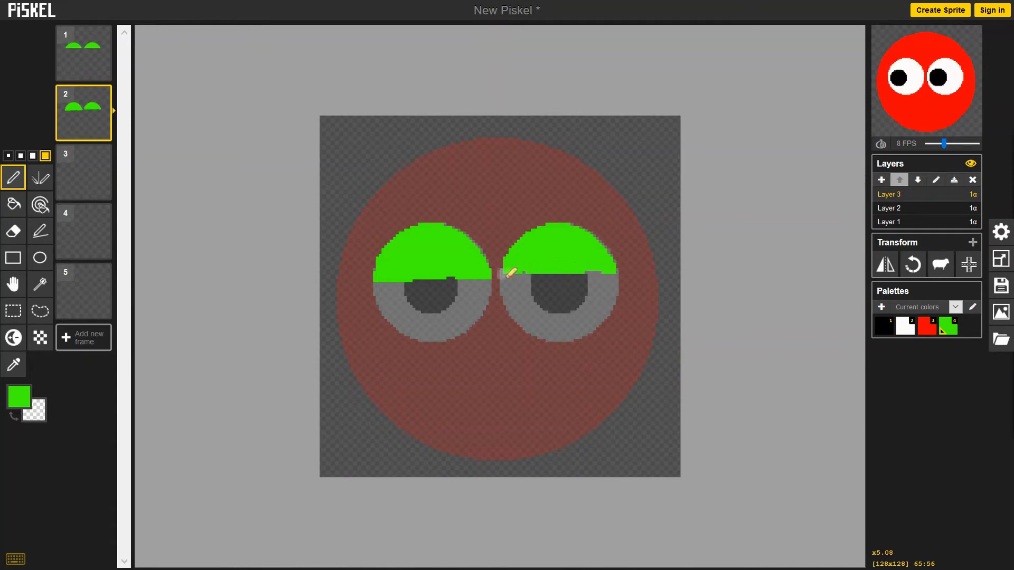
# - Straighten the lower edges of both green eyelids on frame 2 with horizontal strokes of the Stroke tool
pyautogui.click(42, 227)
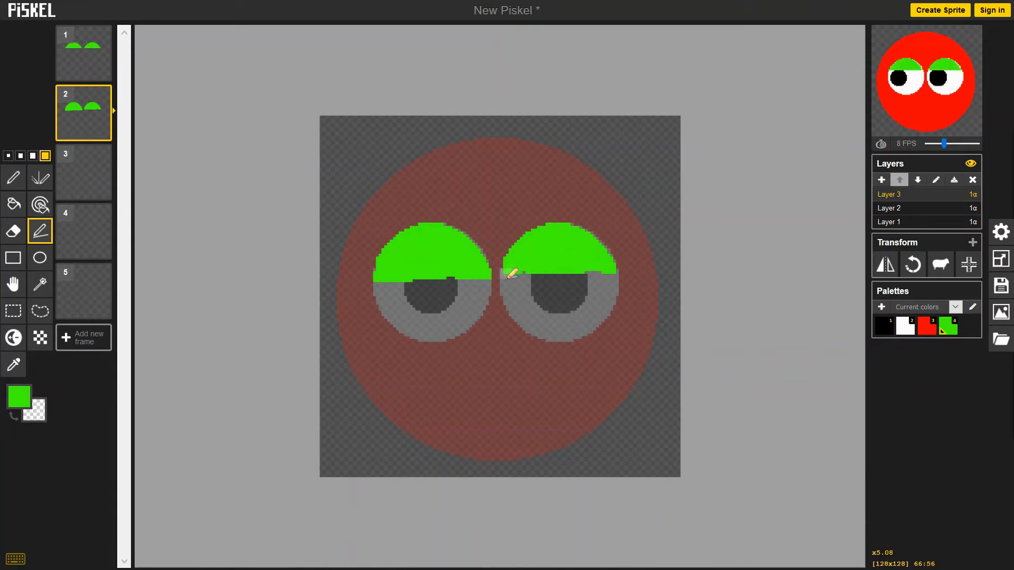
pyautogui.moveTo(512, 273)
pyautogui.mouseDown()
pyautogui.moveTo(625, 269)
pyautogui.moveTo(616, 270)
pyautogui.mouseUp()
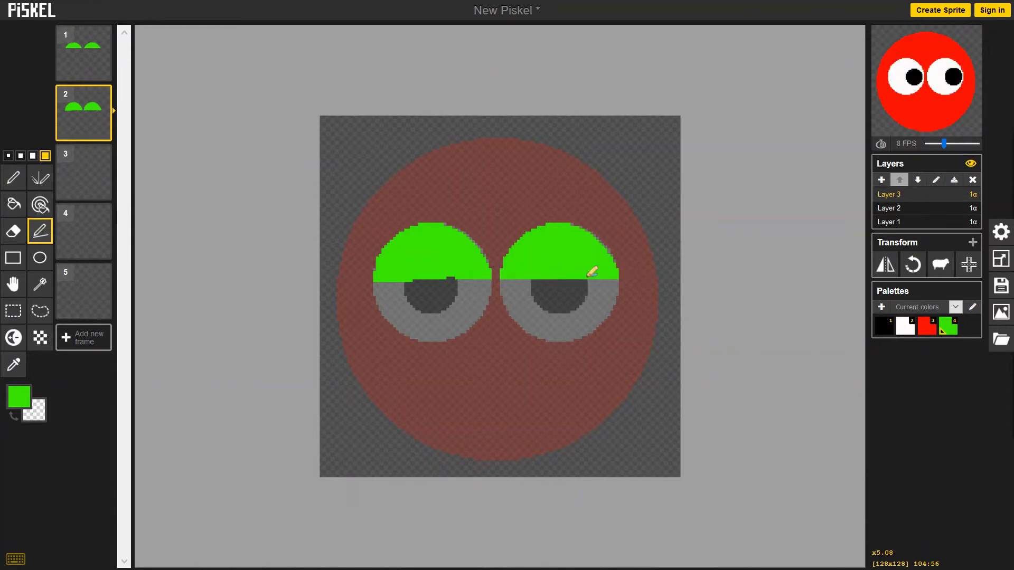
pyautogui.moveTo(375, 276); pyautogui.dragTo(381, 276)
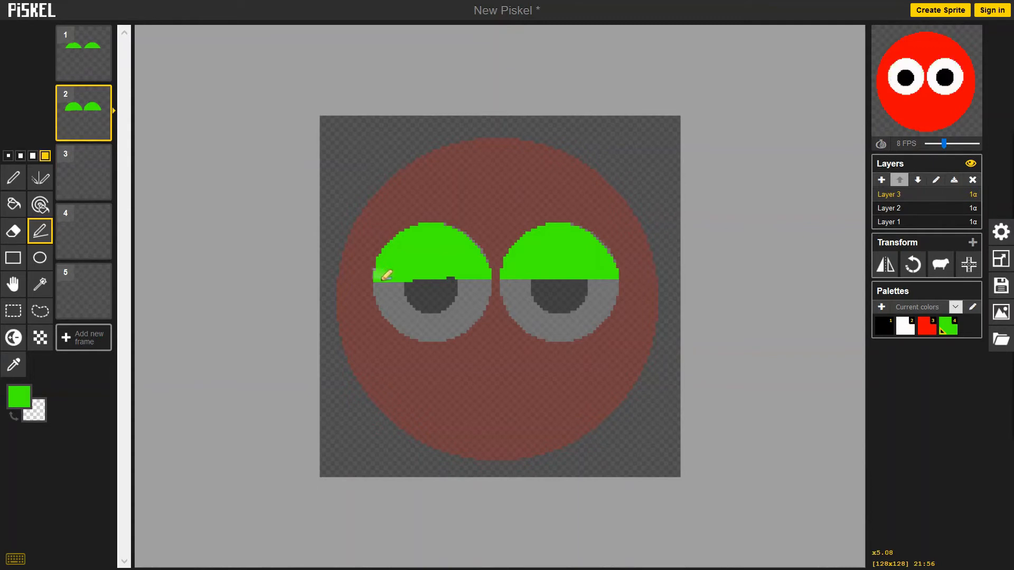
pyautogui.moveTo(446, 273); pyautogui.dragTo(491, 276)
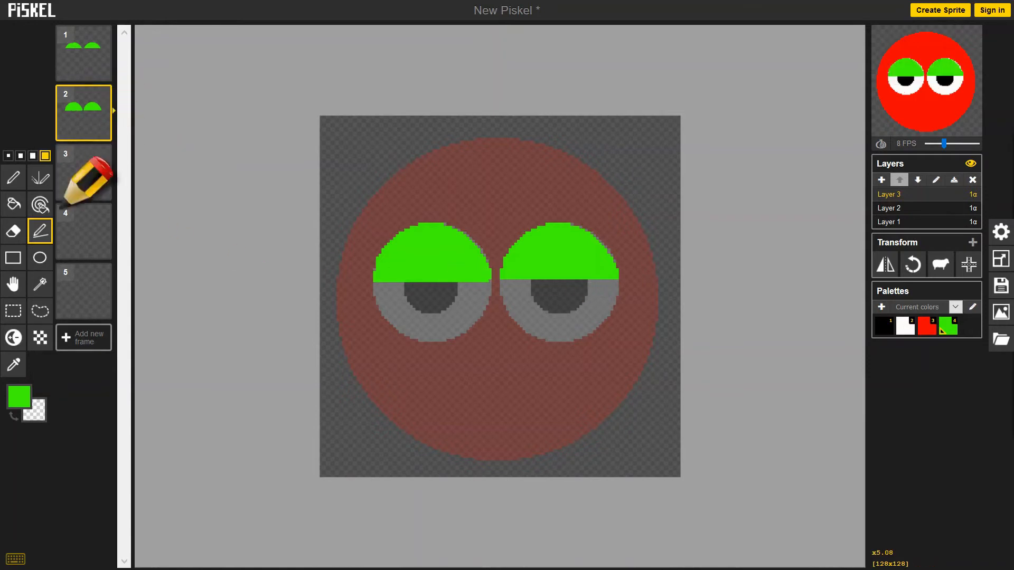
# - Copy both green eyelids from frame 2 and paste them at the same position on frame 3
pyautogui.click(14, 313)
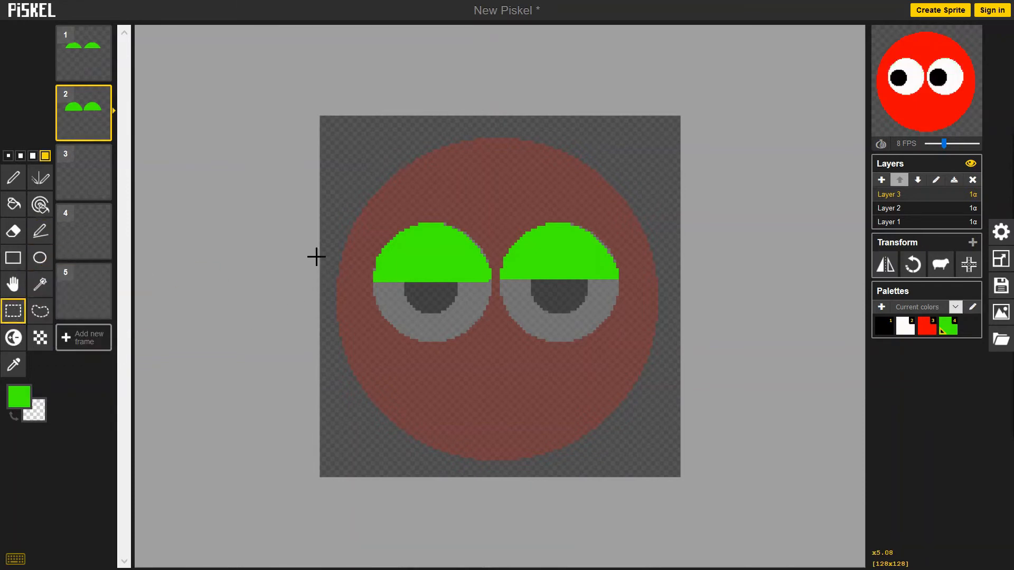
pyautogui.click(350, 200)
pyautogui.moveTo(406, 224); pyautogui.dragTo(646, 316)
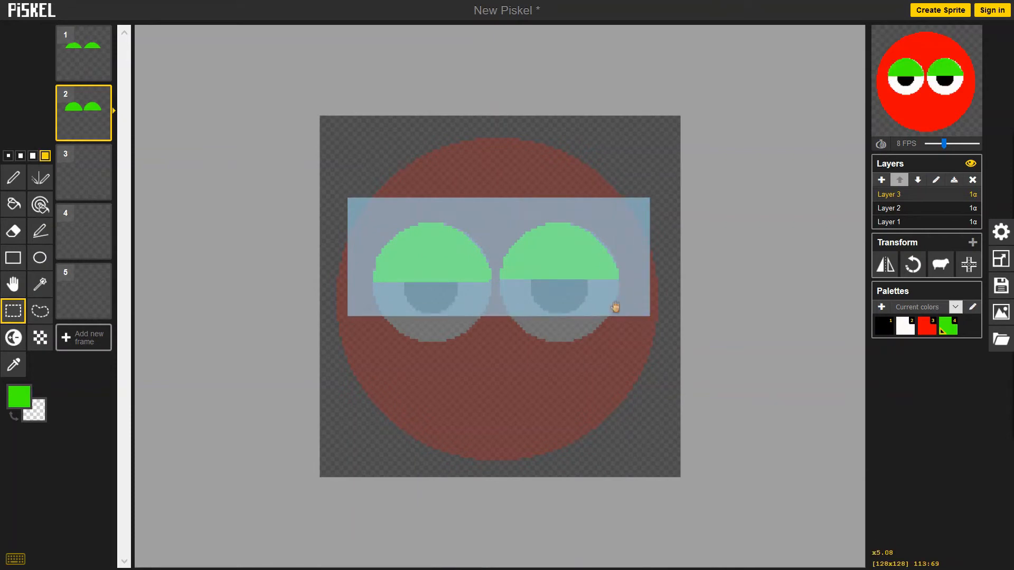
pyautogui.click(84, 168)
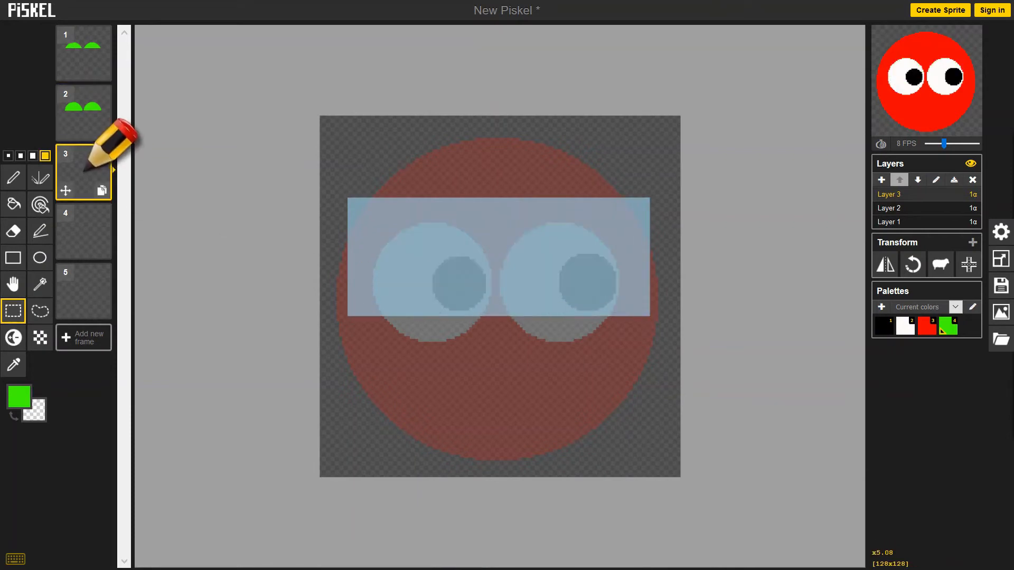
pyautogui.hotkey('ctrl', 'v')
pyautogui.click(417, 176)
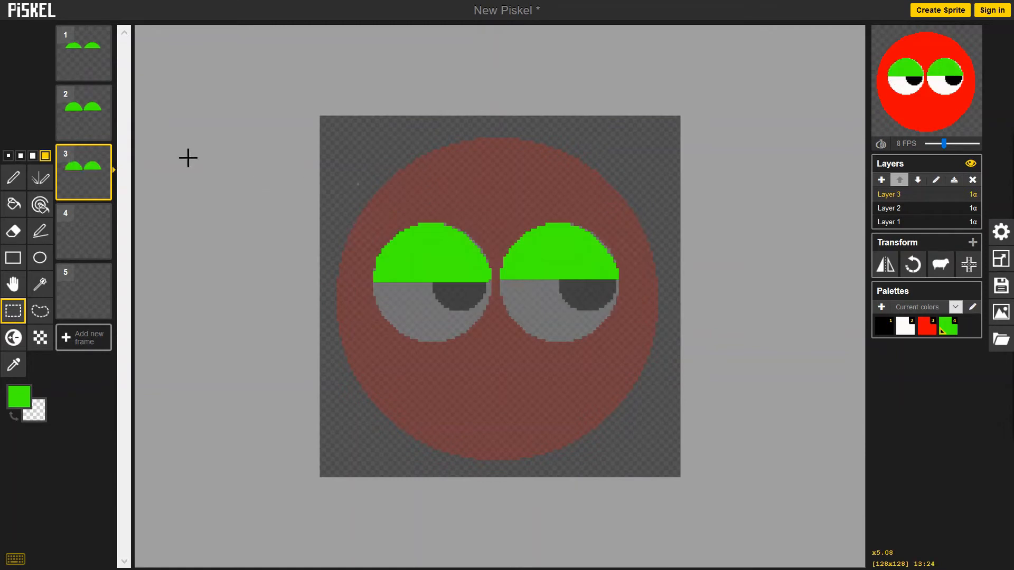
pyautogui.moveTo(336, 192); pyautogui.dragTo(395, 217)
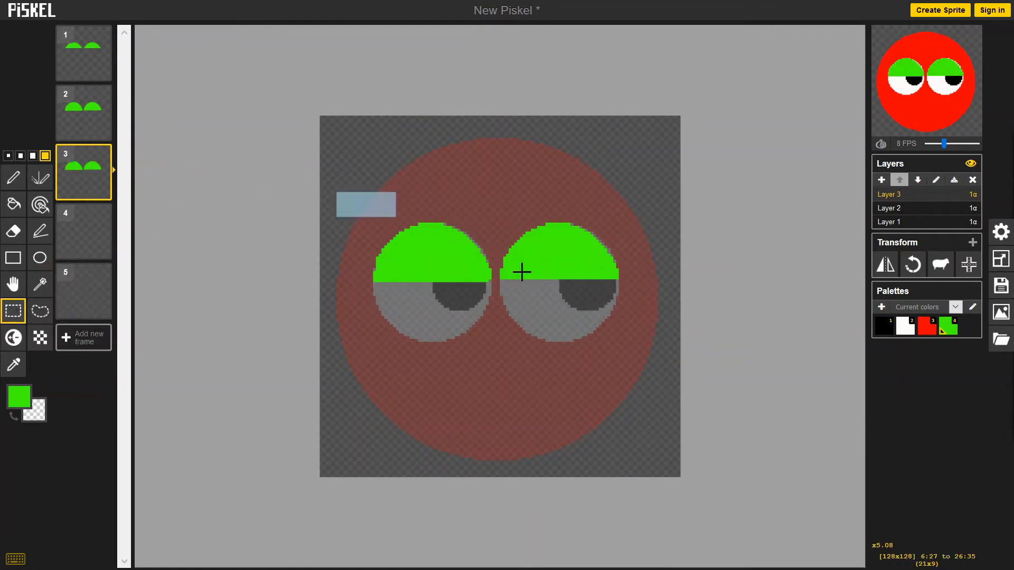
pyautogui.moveTo(522, 272); pyautogui.dragTo(638, 324)
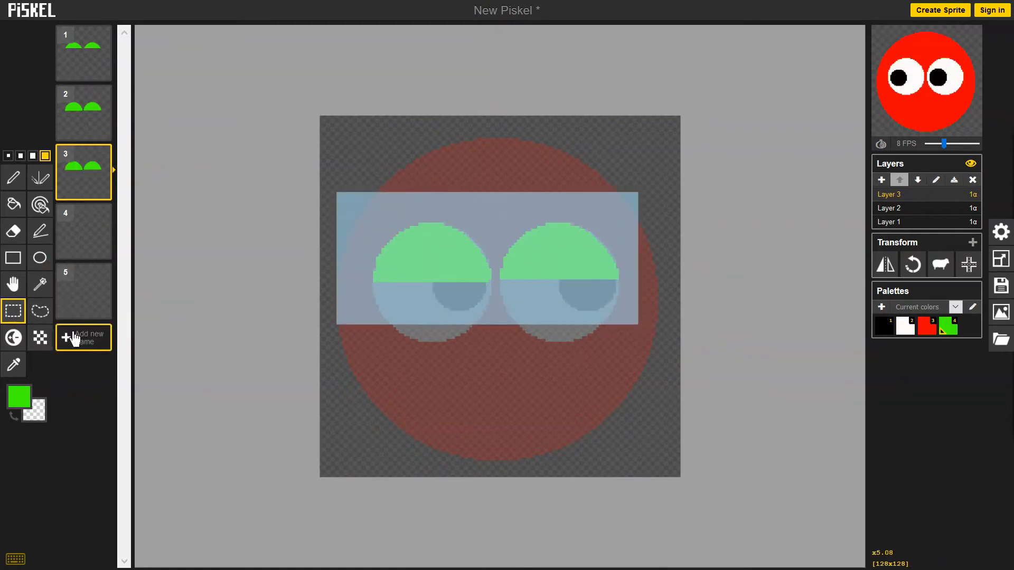
pyautogui.click(376, 151)
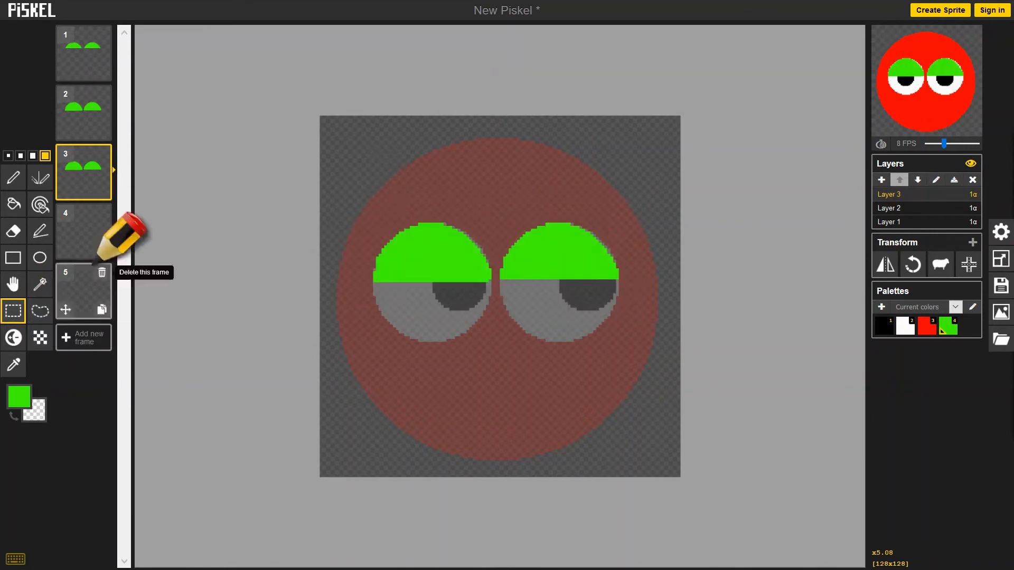
# - On frame 3, extend both green eyelids further down over the eyes with straight horizontal strokes of the Stroke tool
pyautogui.click(43, 227)
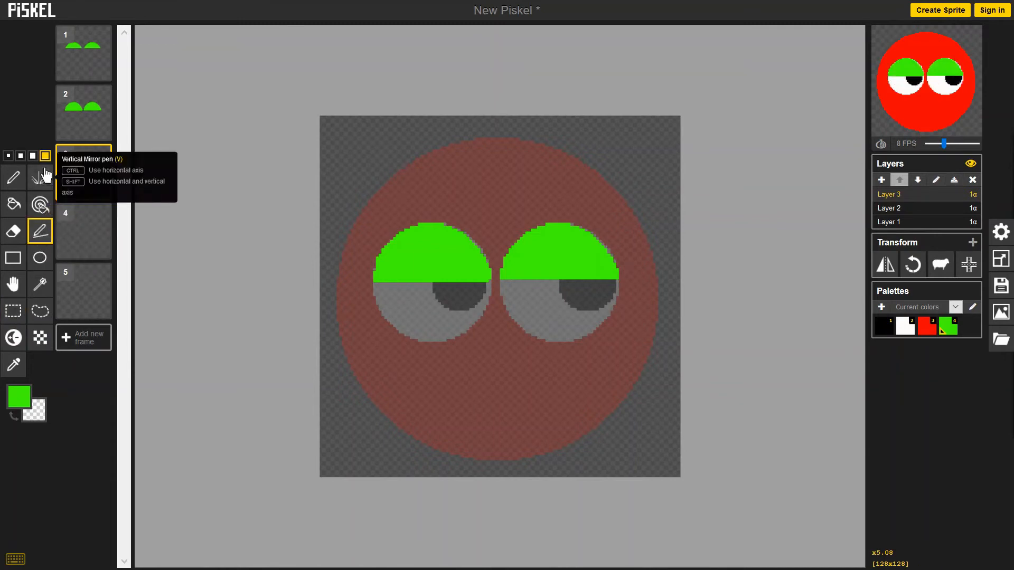
pyautogui.moveTo(383, 288); pyautogui.dragTo(493, 288)
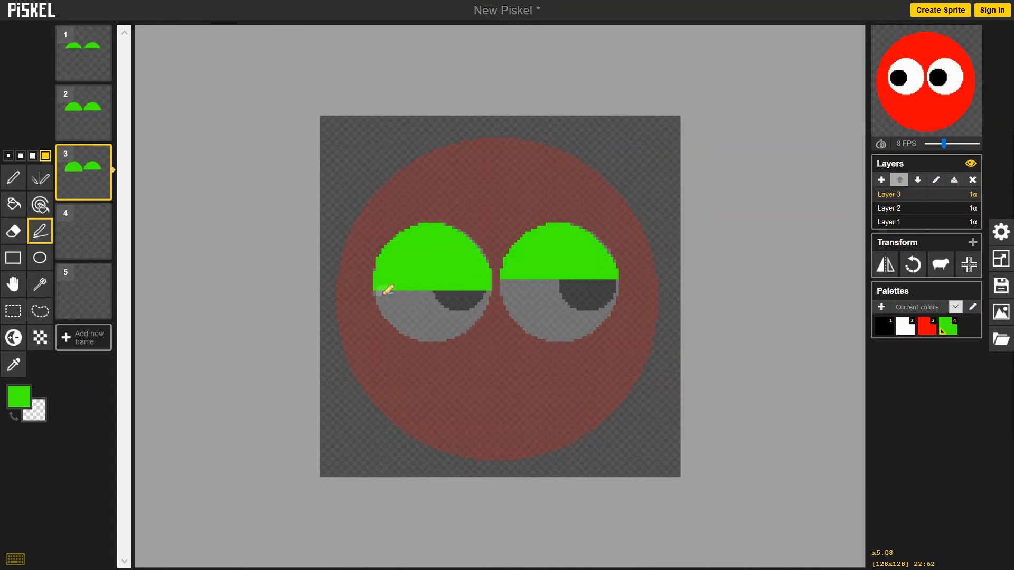
pyautogui.moveTo(385, 290); pyautogui.dragTo(615, 290)
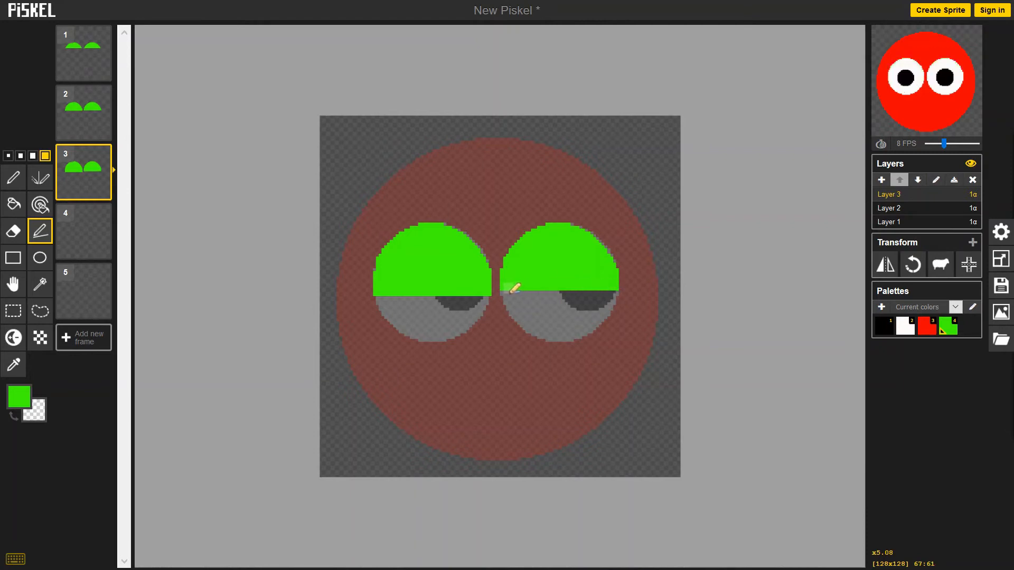
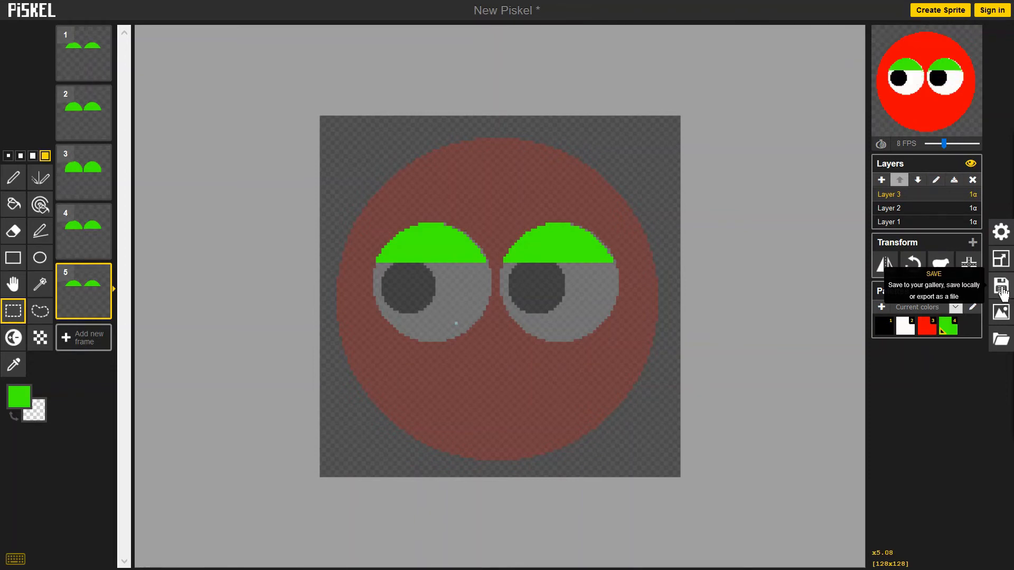
# - Title the sprite "red guy", describe it as "my first sprite", and save it offline as a .piskel file in Documents > Cursors
pyautogui.click(1001, 288)
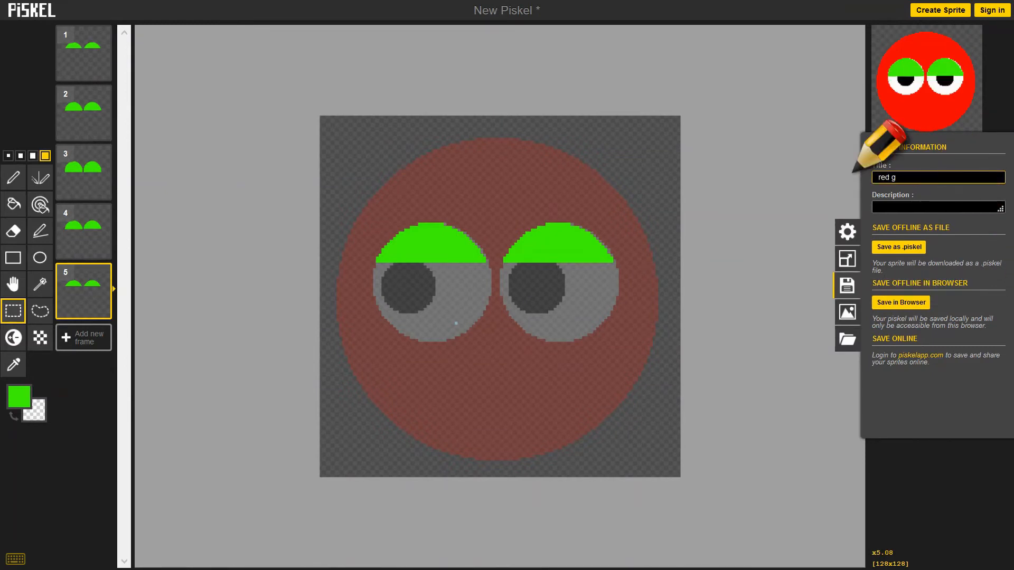
pyautogui.click(898, 206)
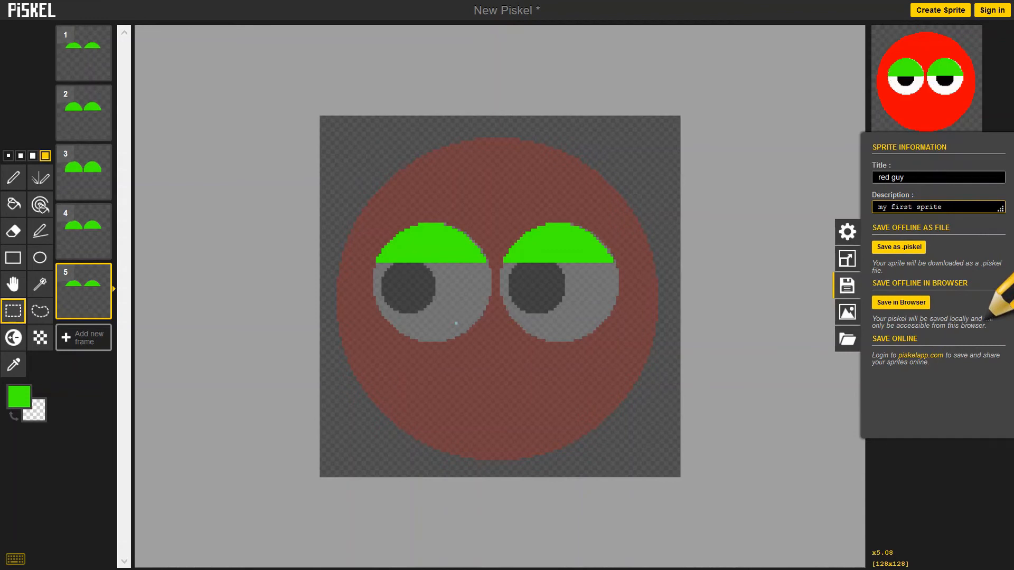
pyautogui.click(899, 247)
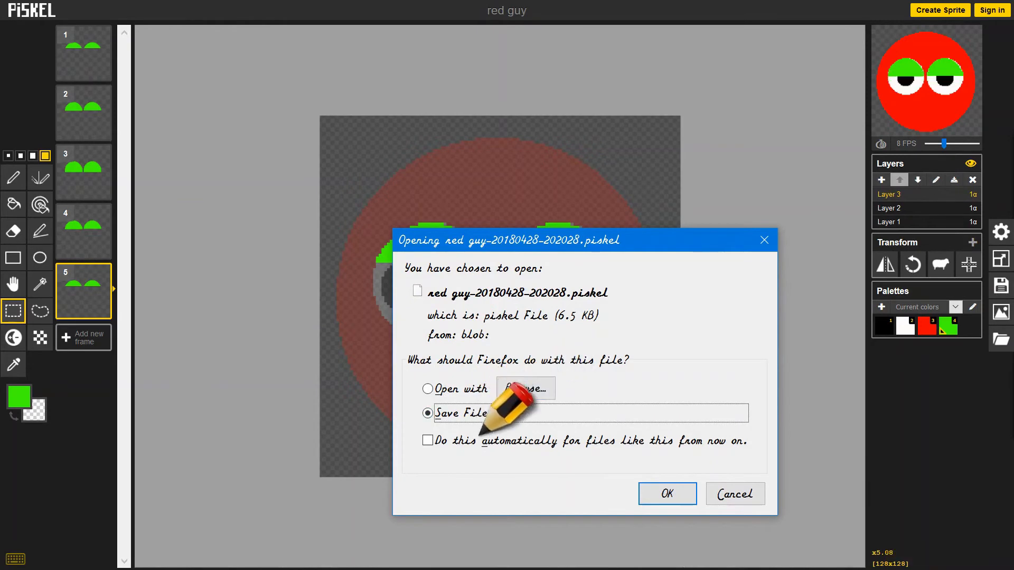
pyautogui.click(673, 494)
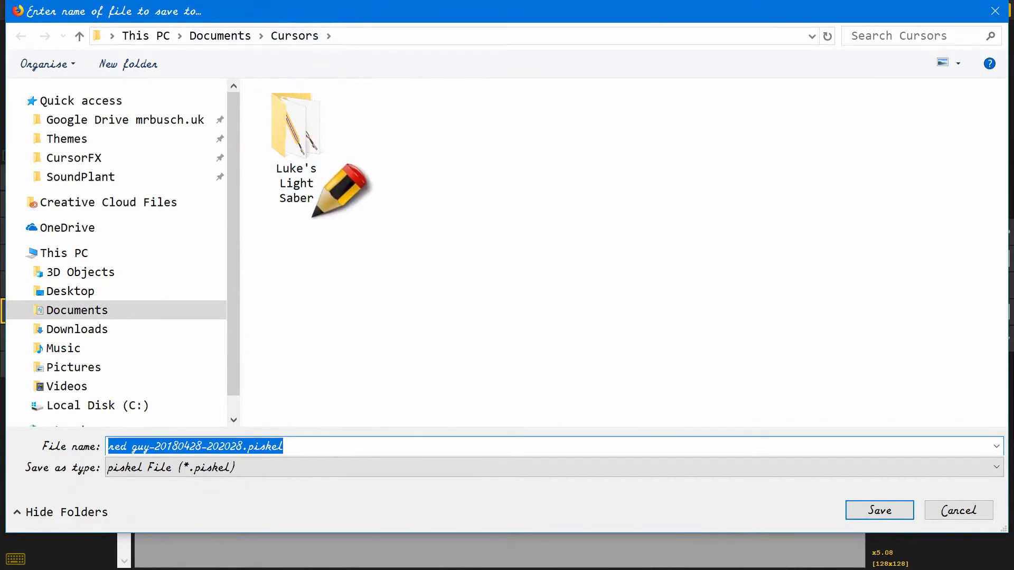
pyautogui.click(877, 504)
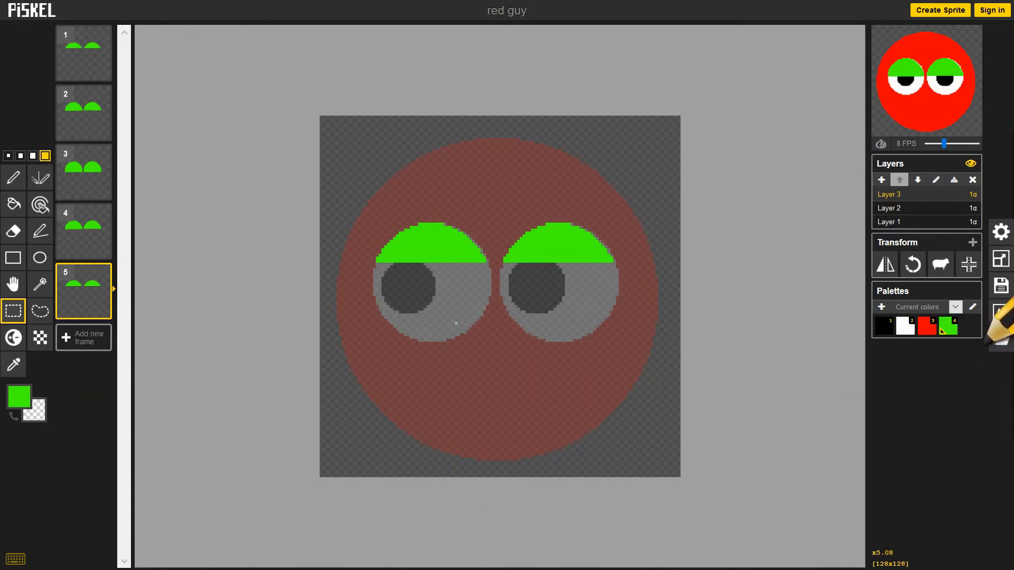
# - Export the sprite as an animated GIF at 128 x 128 and open the download with FastStone Image Viewer
pyautogui.click(1002, 316)
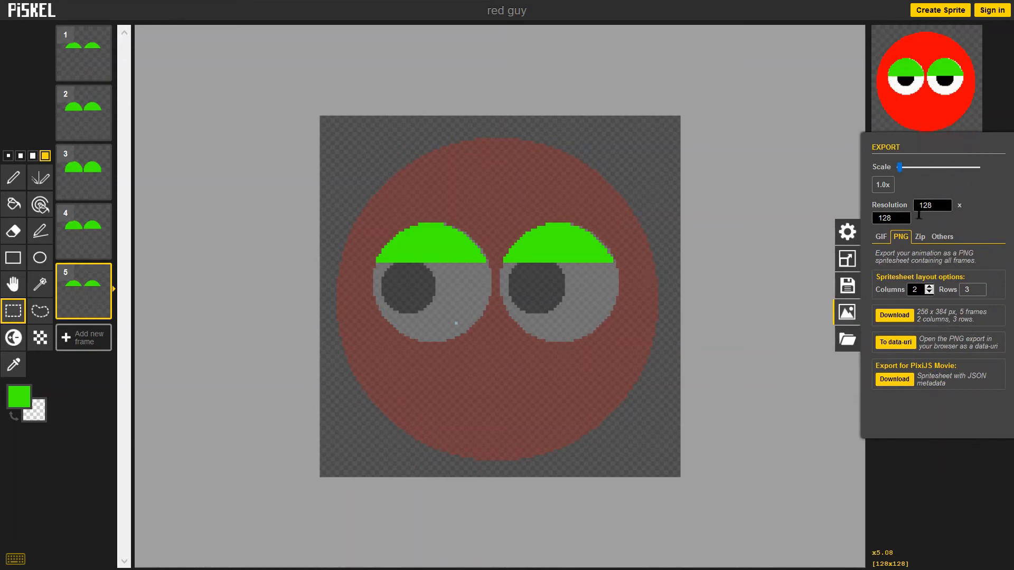
pyautogui.click(880, 237)
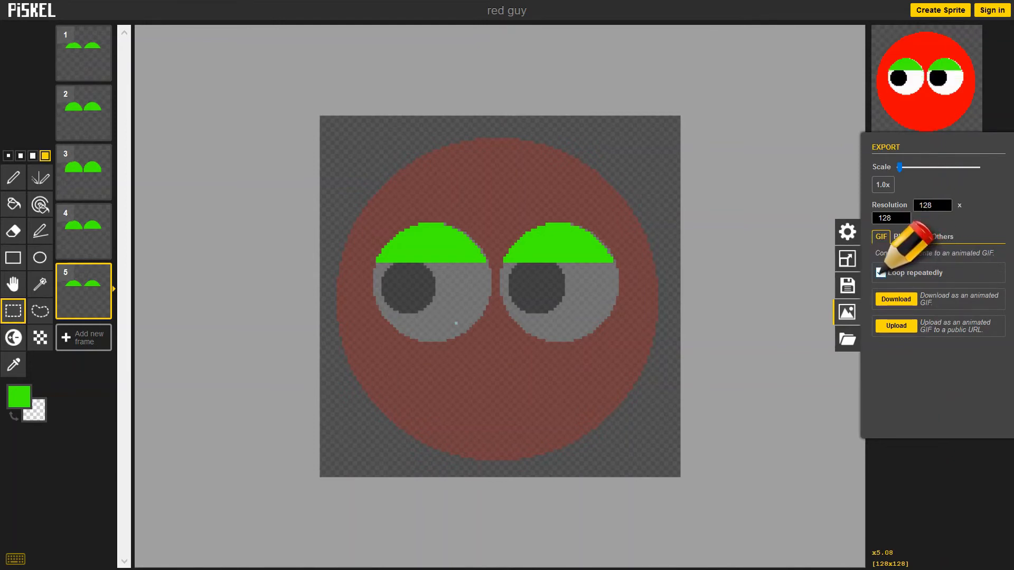
pyautogui.click(897, 300)
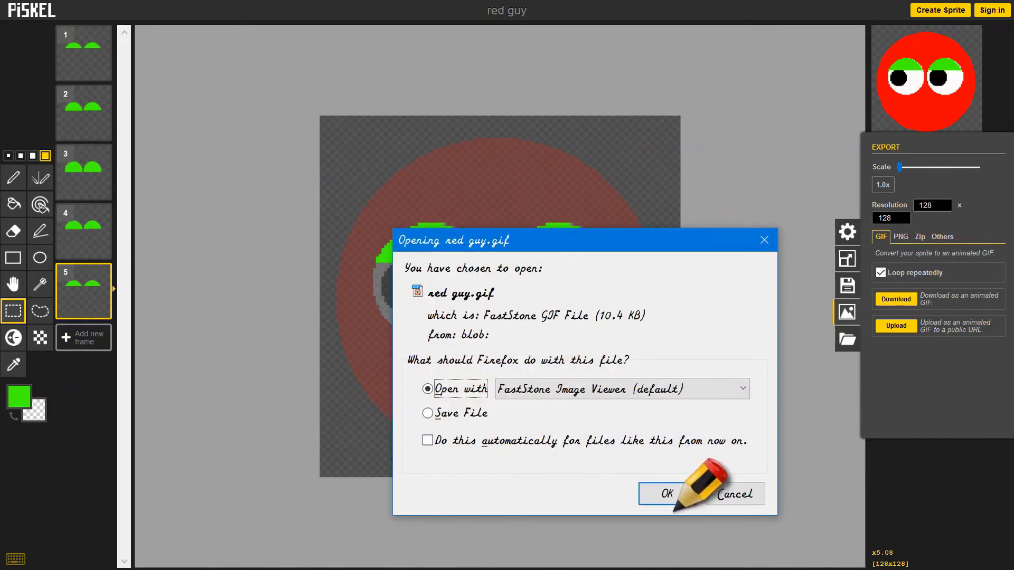
pyautogui.click(672, 502)
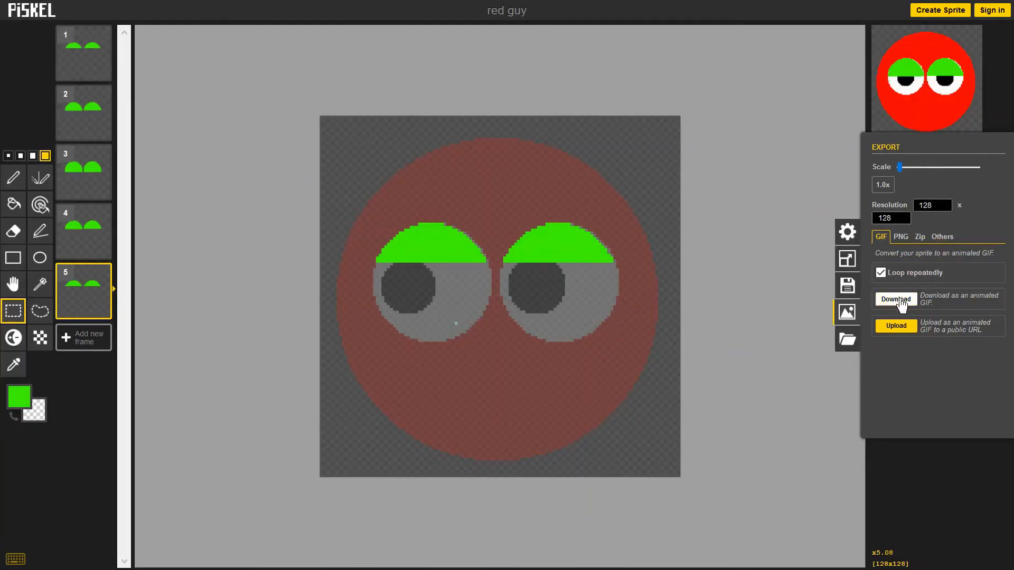
# - Download the animated GIF again and save it to disk as red guy.gif in the Documents > Cursors folder
pyautogui.click(898, 299)
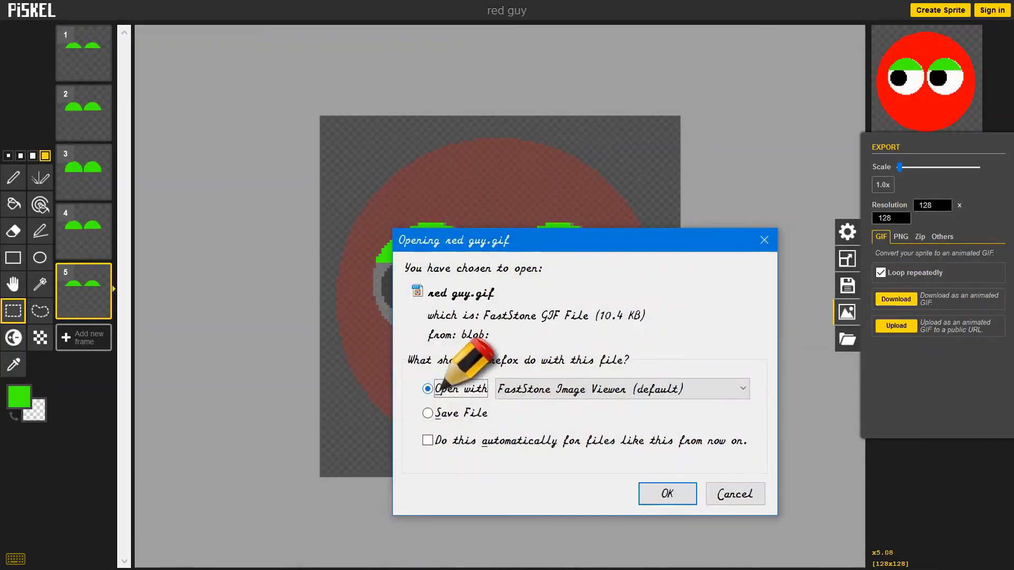
pyautogui.click(428, 413)
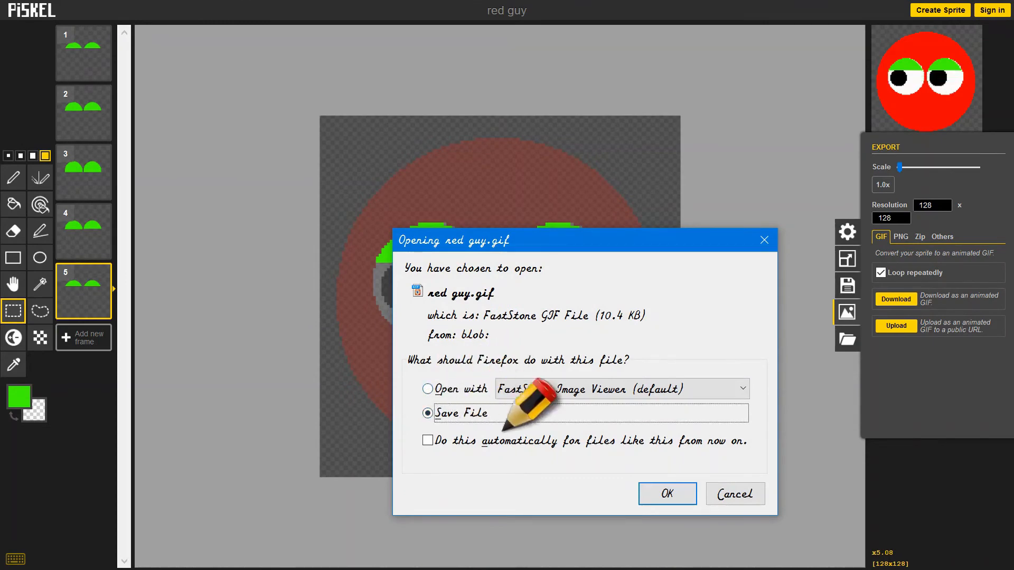
pyautogui.click(667, 493)
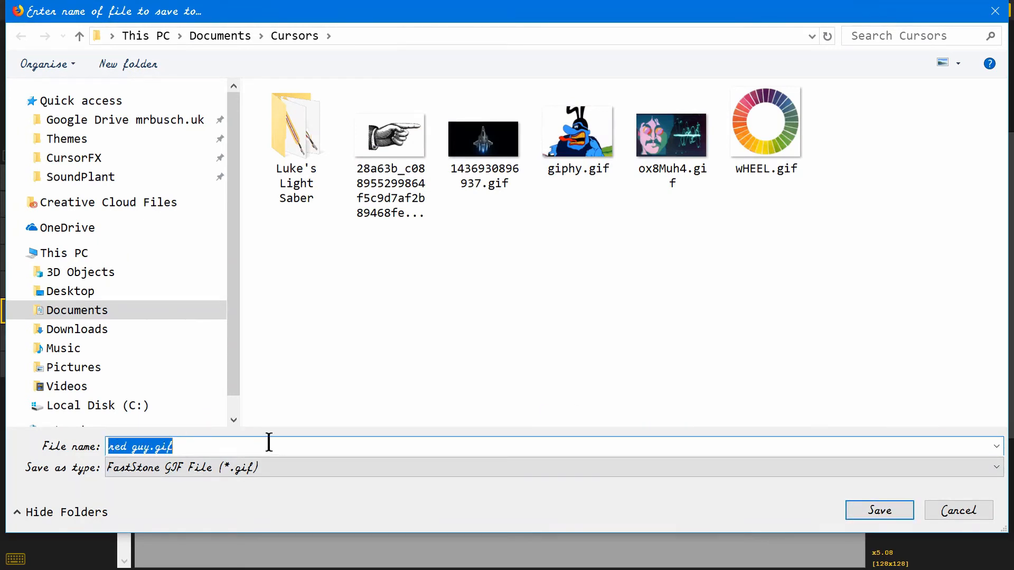
pyautogui.click(872, 508)
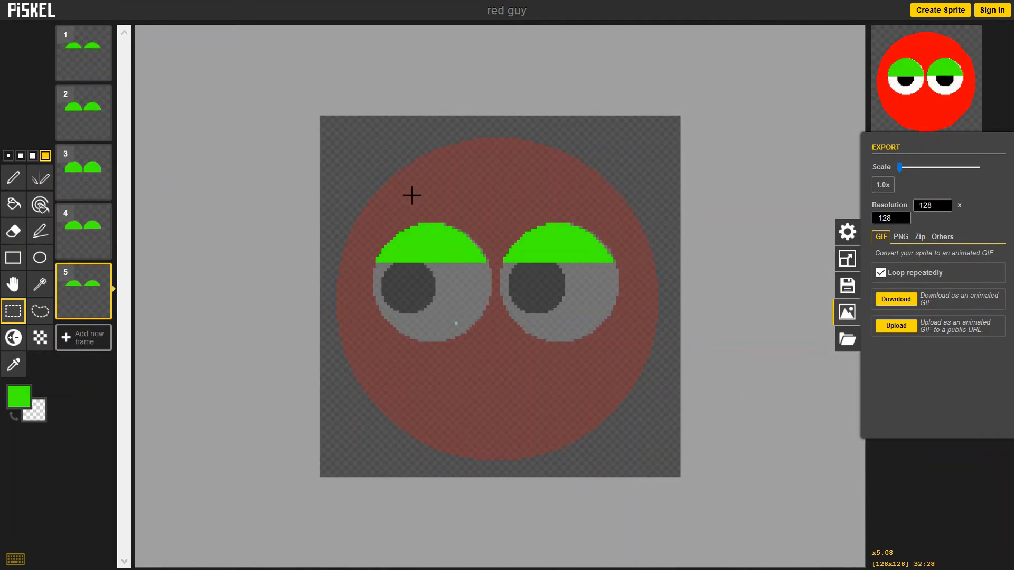
# - Reload the editor page and load the saved red guy .piskel file from Documents > Cursors, replacing the blank sprite
pyautogui.press('F11')
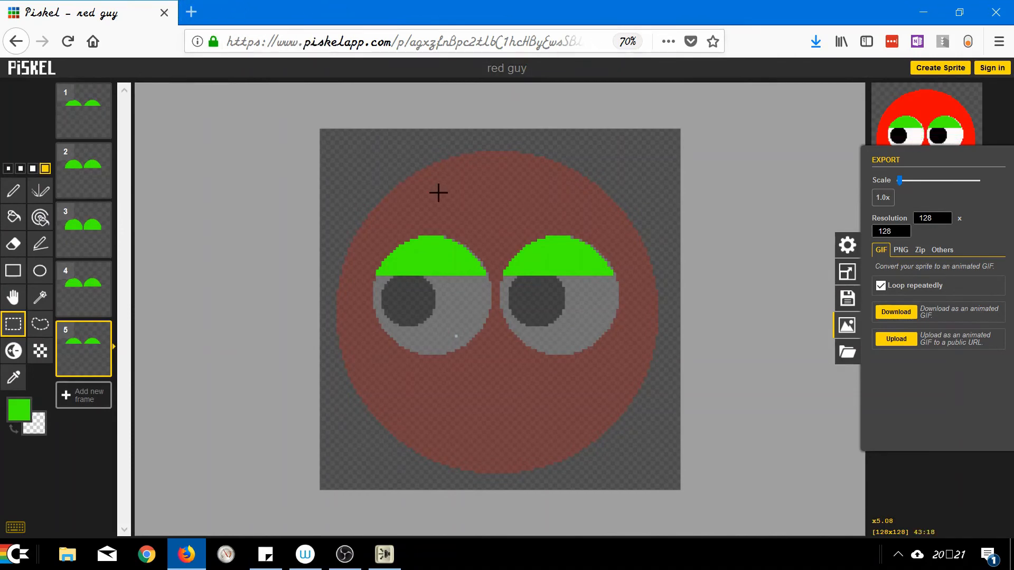
pyautogui.press('F5')
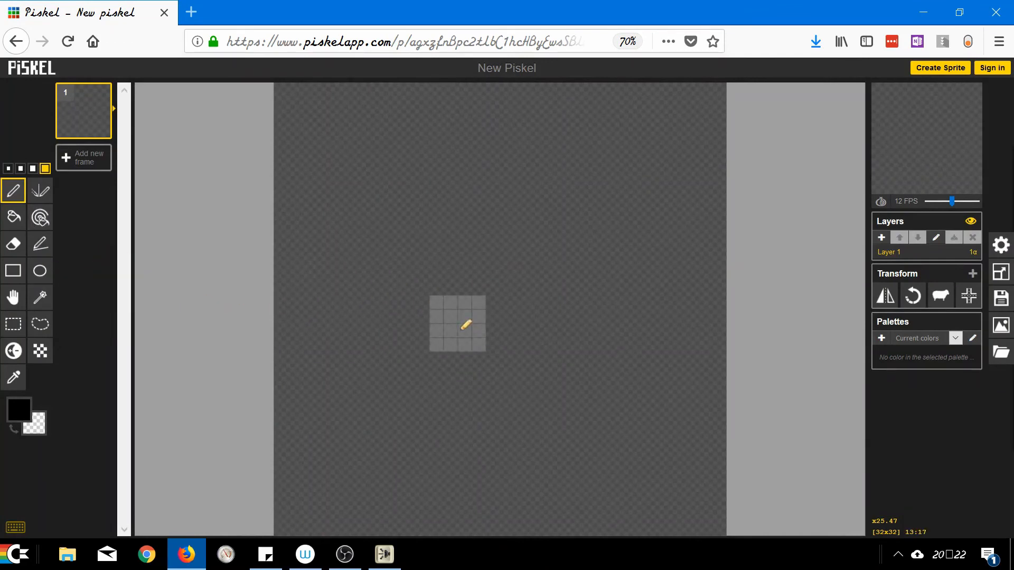
pyautogui.click(1000, 357)
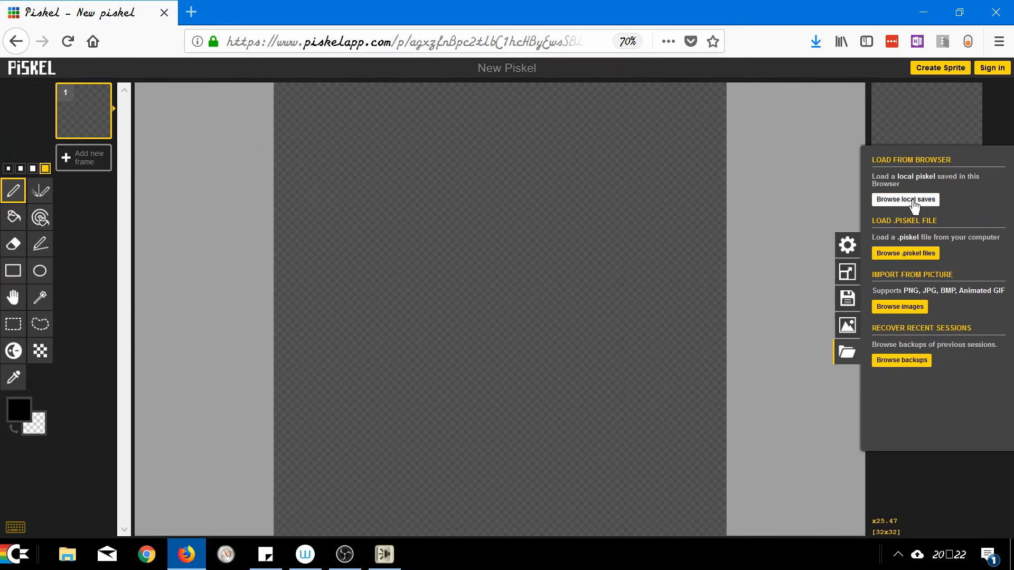
pyautogui.click(928, 253)
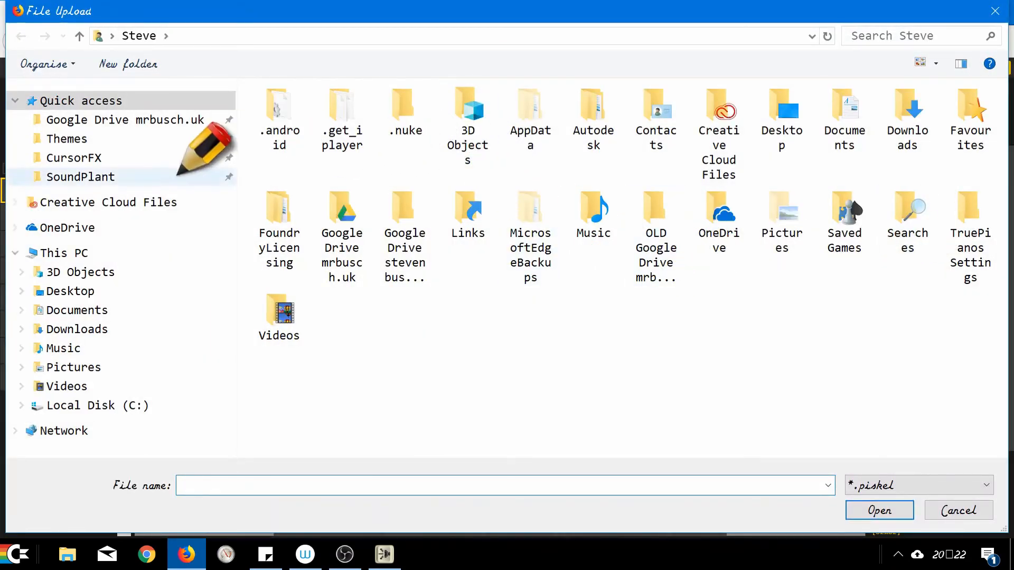
pyautogui.click(100, 310)
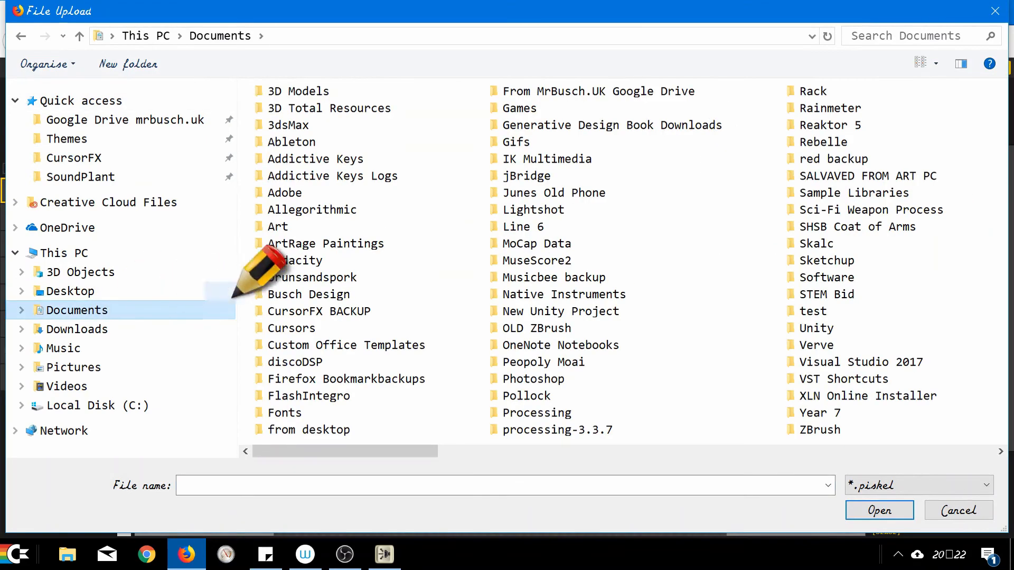
pyautogui.doubleClick(310, 328)
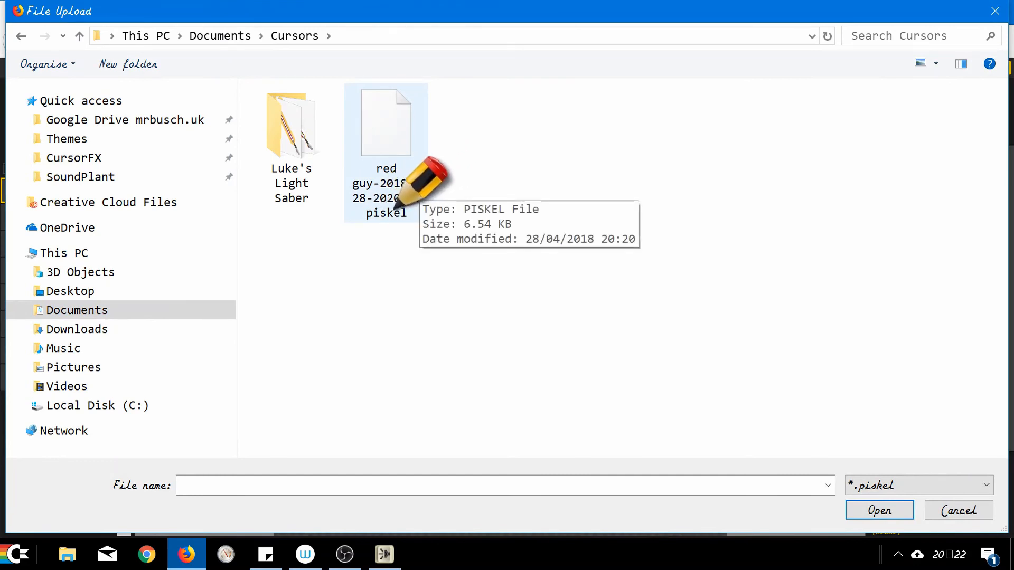
pyautogui.doubleClick(396, 134)
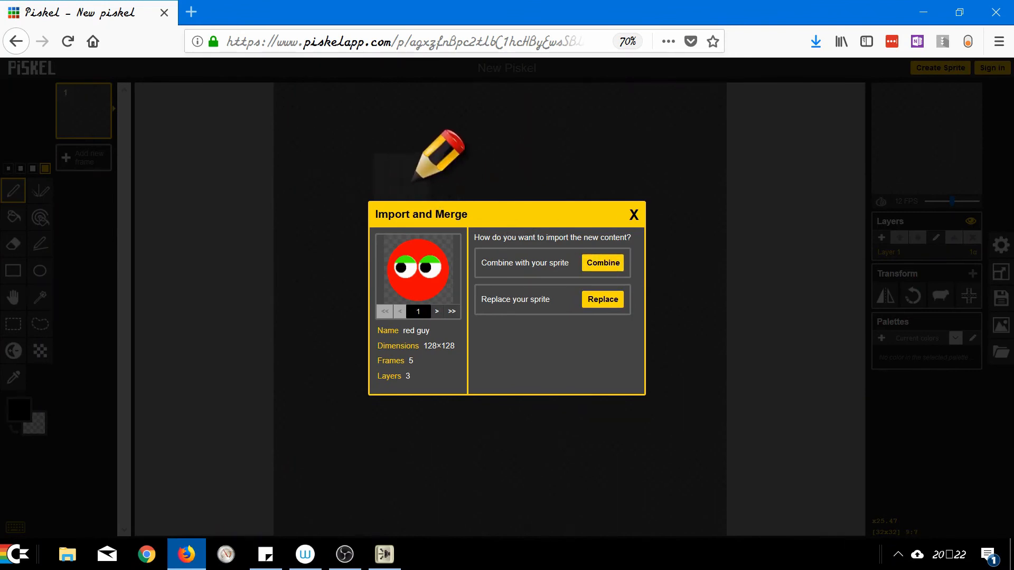
pyautogui.click(608, 306)
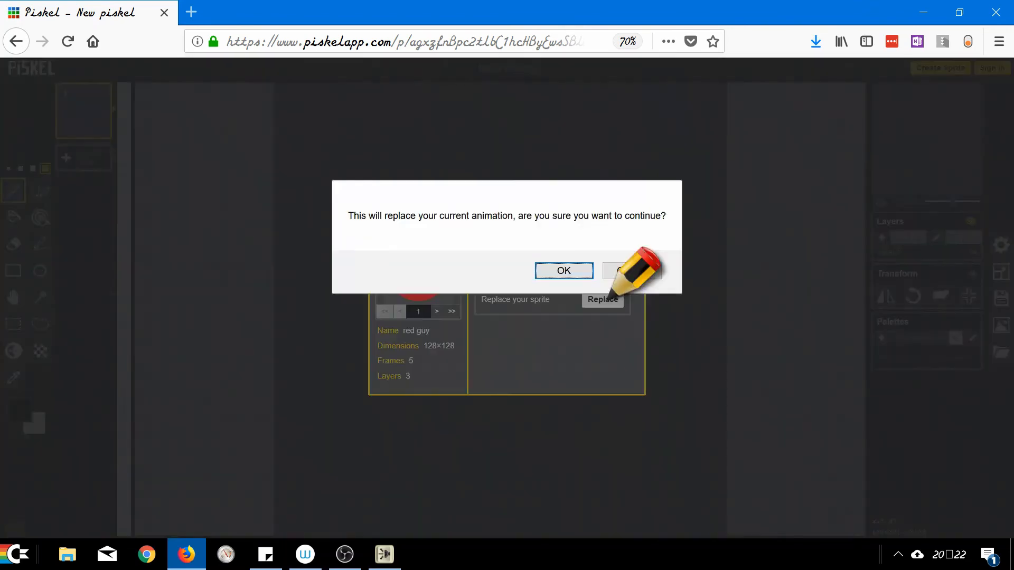
pyautogui.click(573, 271)
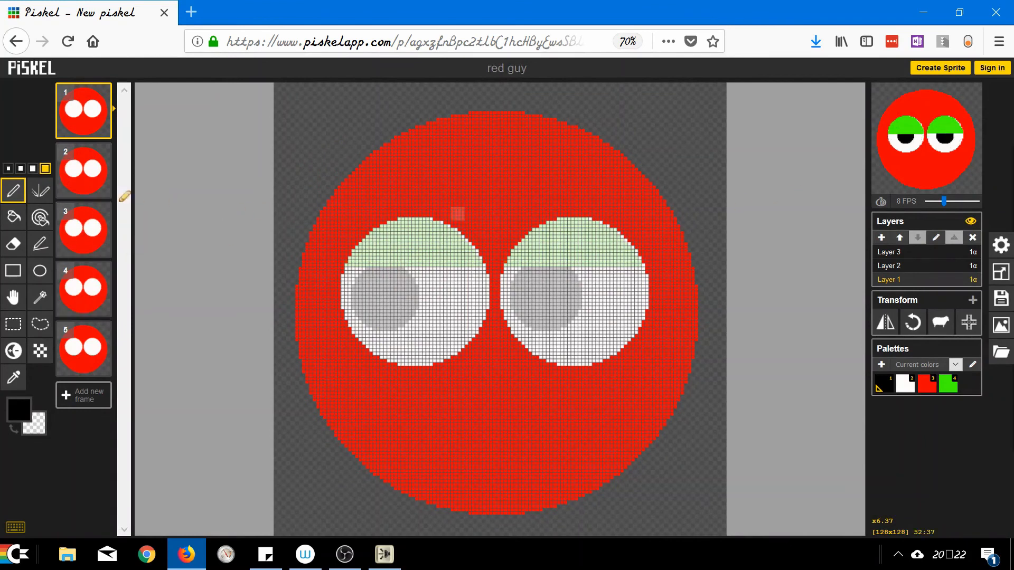
# - On frame 1 of Layer 3, erase the lower edges of both green eyelids into upward curves
pyautogui.click(892, 255)
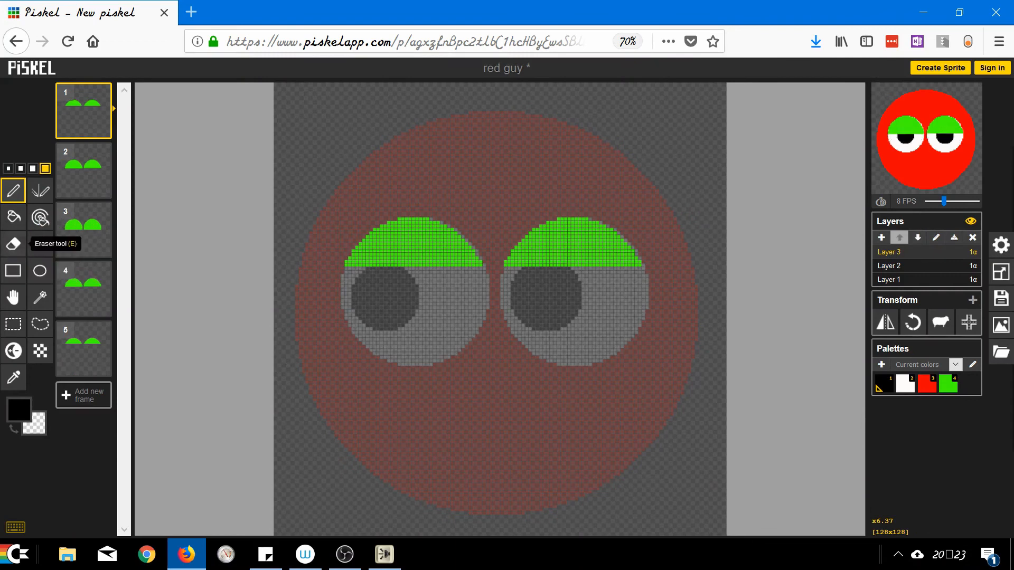
pyautogui.click(15, 250)
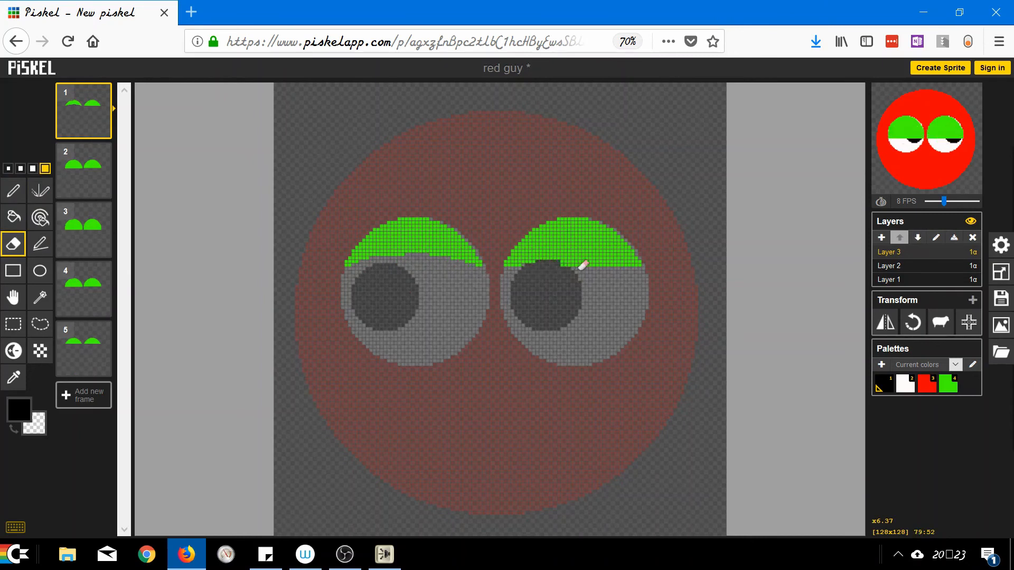
pyautogui.moveTo(583, 266); pyautogui.dragTo(632, 274)
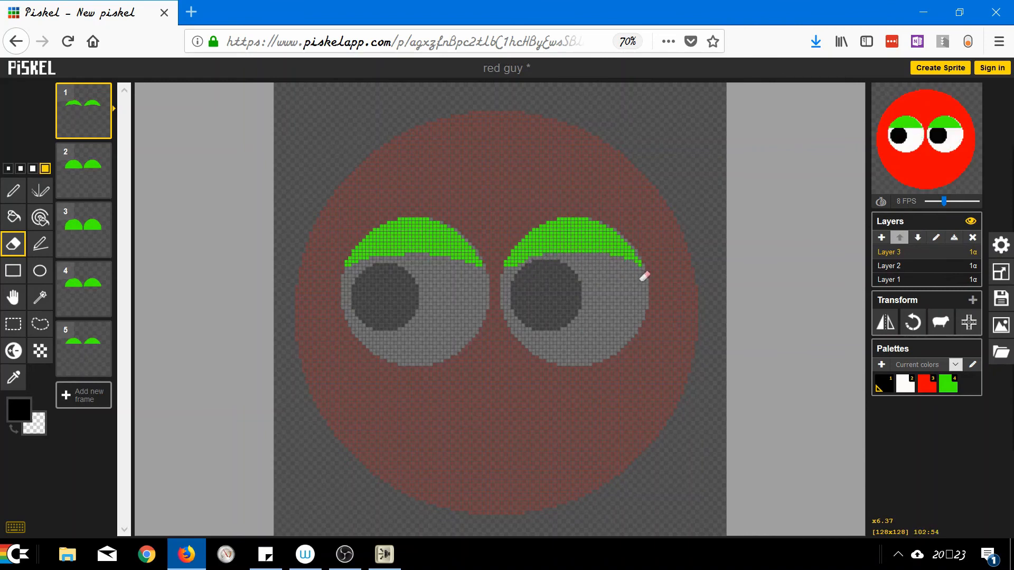
# - On frame 2, erase the lower edges of both eyelids into curves, undoing and redoing the second eye's stroke and clearing leftover green pixels
pyautogui.click(88, 153)
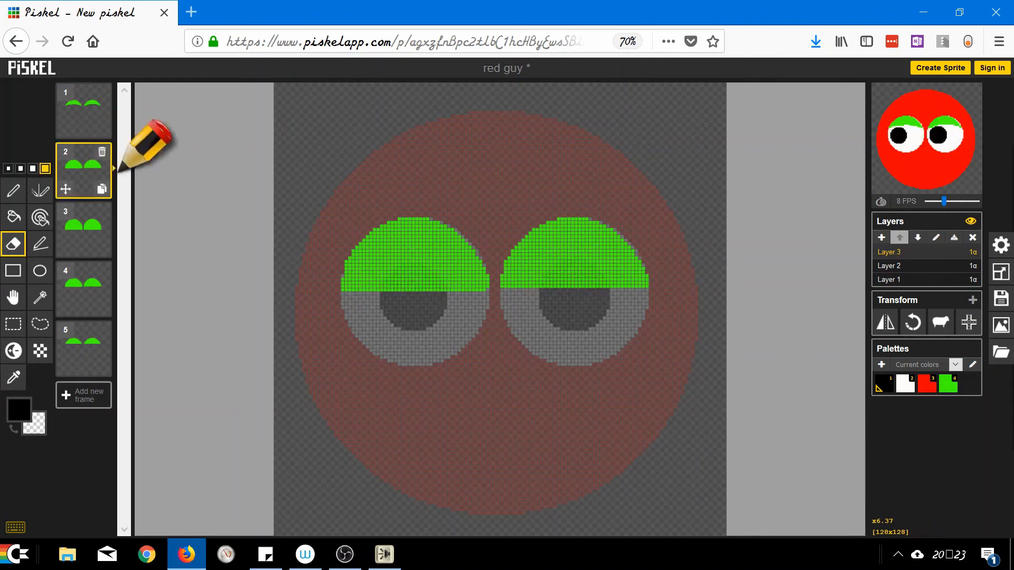
pyautogui.moveTo(380, 288)
pyautogui.mouseDown()
pyautogui.moveTo(464, 293)
pyautogui.moveTo(494, 309)
pyautogui.moveTo(397, 299)
pyautogui.moveTo(430, 293)
pyautogui.moveTo(482, 307)
pyautogui.moveTo(586, 277)
pyautogui.moveTo(636, 291)
pyautogui.moveTo(653, 320)
pyautogui.mouseUp()
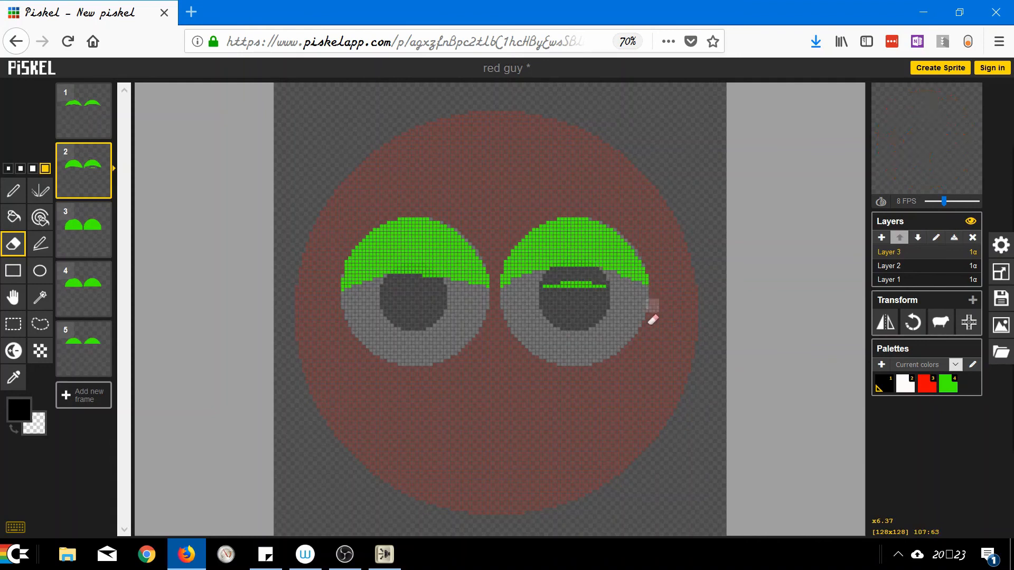
pyautogui.hotkey('ctrl', 'z')
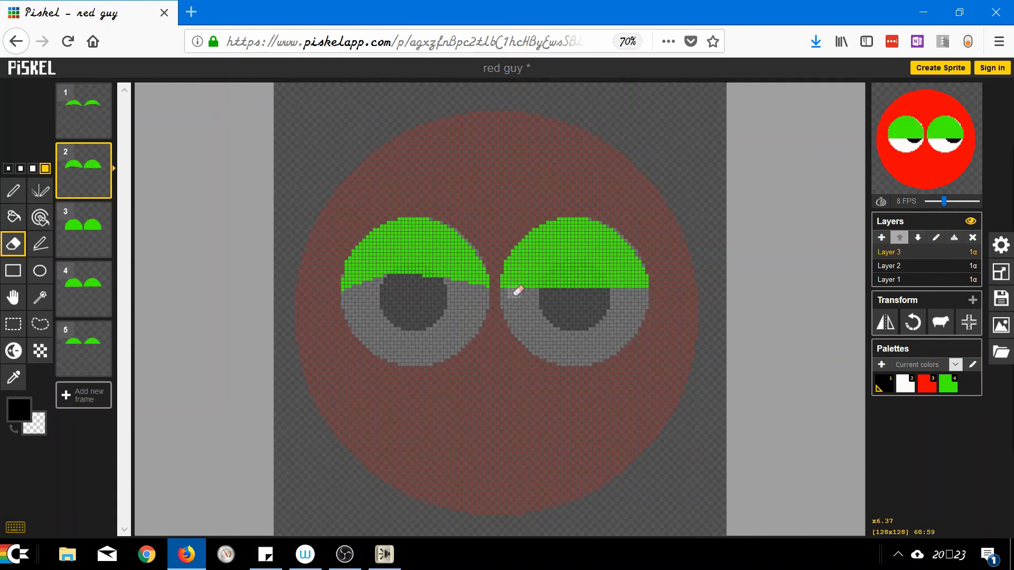
pyautogui.moveTo(517, 291)
pyautogui.mouseDown()
pyautogui.moveTo(590, 280)
pyautogui.moveTo(659, 301)
pyautogui.mouseUp()
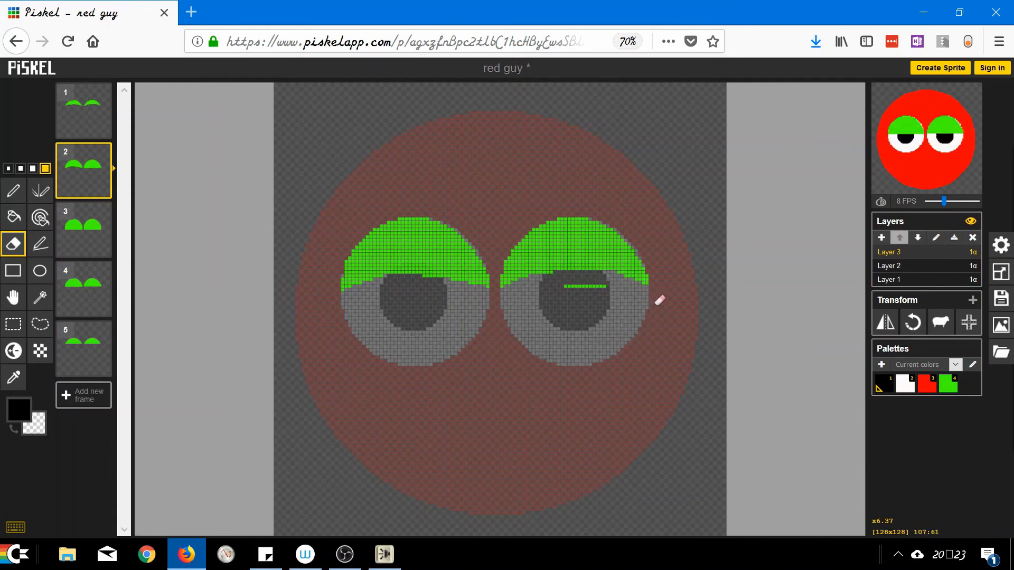
pyautogui.moveTo(564, 287); pyautogui.dragTo(611, 283)
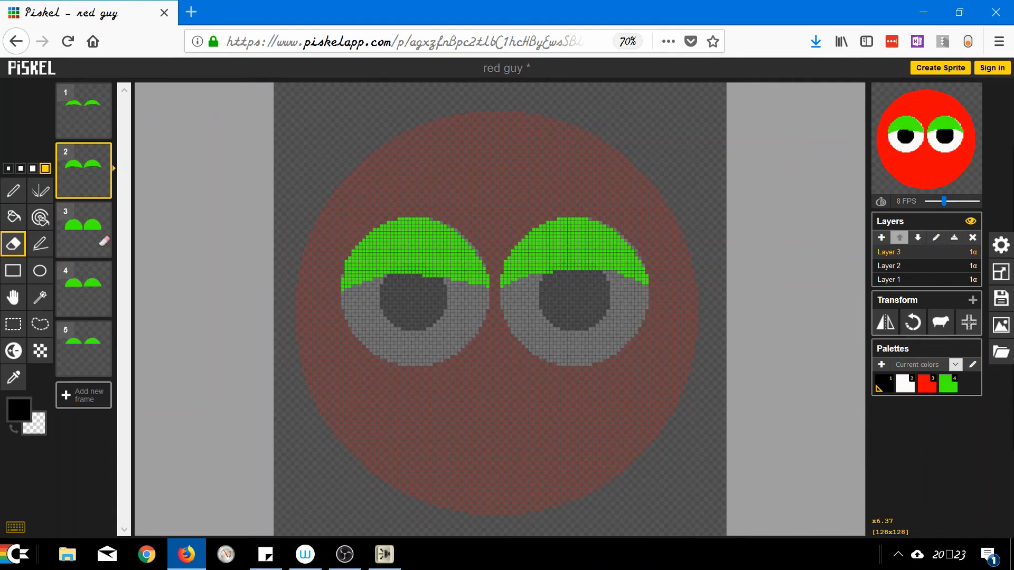
# - On frame 3, round off the lower corners of both eyelids with the eraser and remove the stray green pixels
pyautogui.click(105, 211)
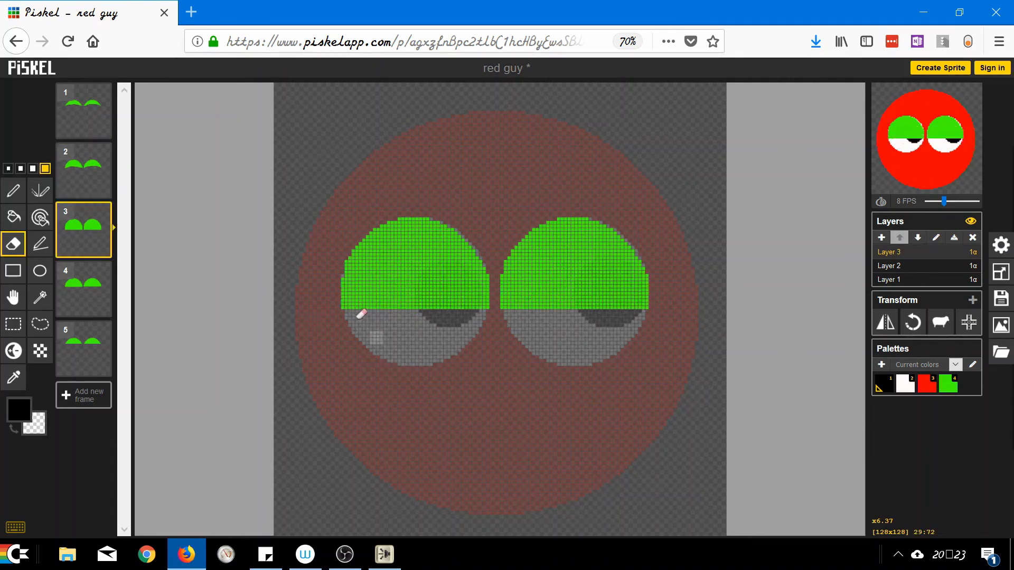
pyautogui.moveTo(341, 303); pyautogui.dragTo(378, 319)
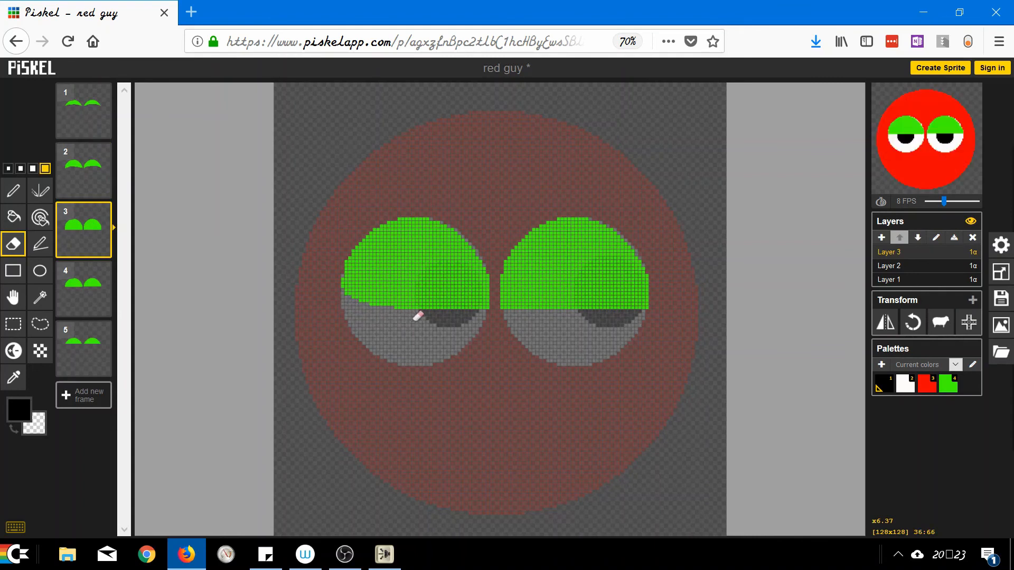
pyautogui.moveTo(461, 312)
pyautogui.mouseDown()
pyautogui.moveTo(489, 299)
pyautogui.moveTo(487, 313)
pyautogui.moveTo(608, 337)
pyautogui.moveTo(498, 293)
pyautogui.moveTo(561, 308)
pyautogui.moveTo(657, 301)
pyautogui.mouseUp()
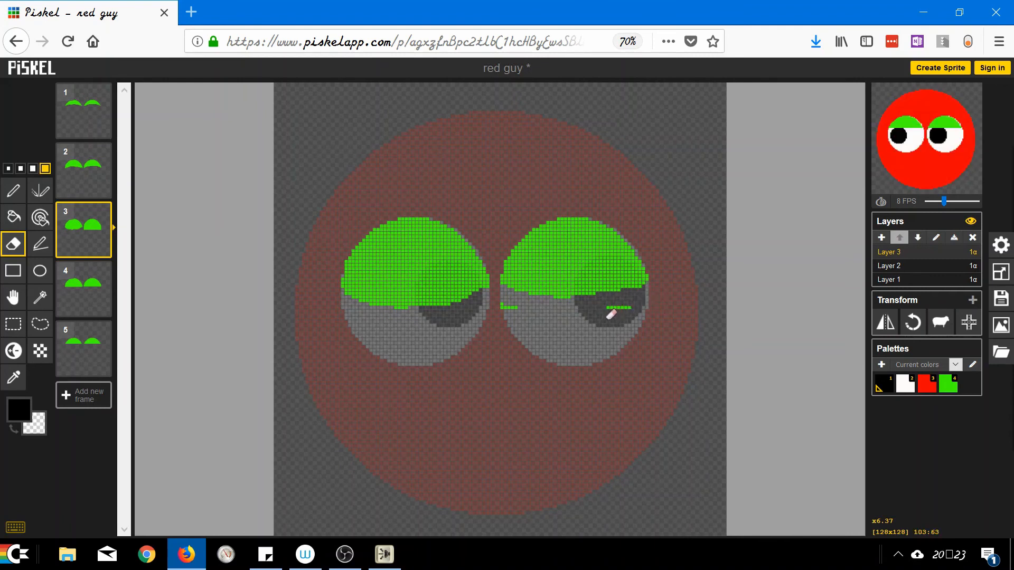
pyautogui.moveTo(512, 312); pyautogui.dragTo(520, 312)
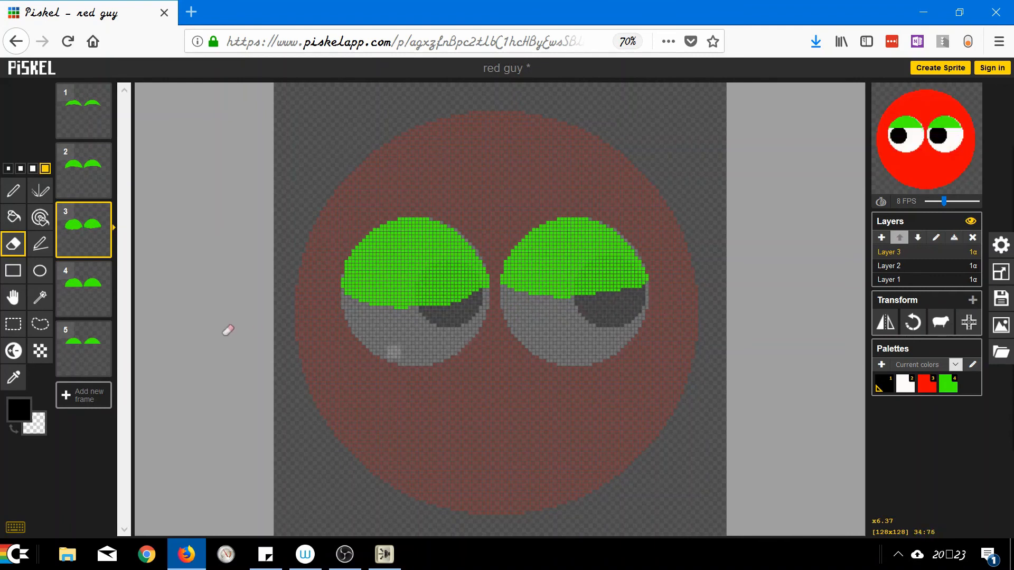
# - Delete both straight-edged eyelids from frame 4 using a rectangular selection around the eyes
pyautogui.click(105, 288)
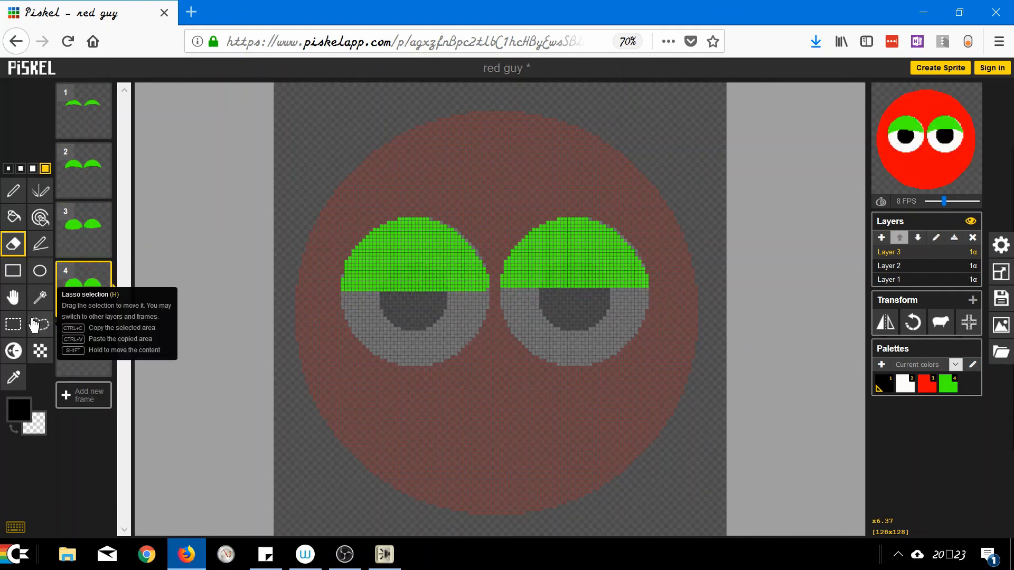
pyautogui.click(14, 323)
pyautogui.moveTo(295, 171); pyautogui.dragTo(673, 345)
pyautogui.press('Delete')
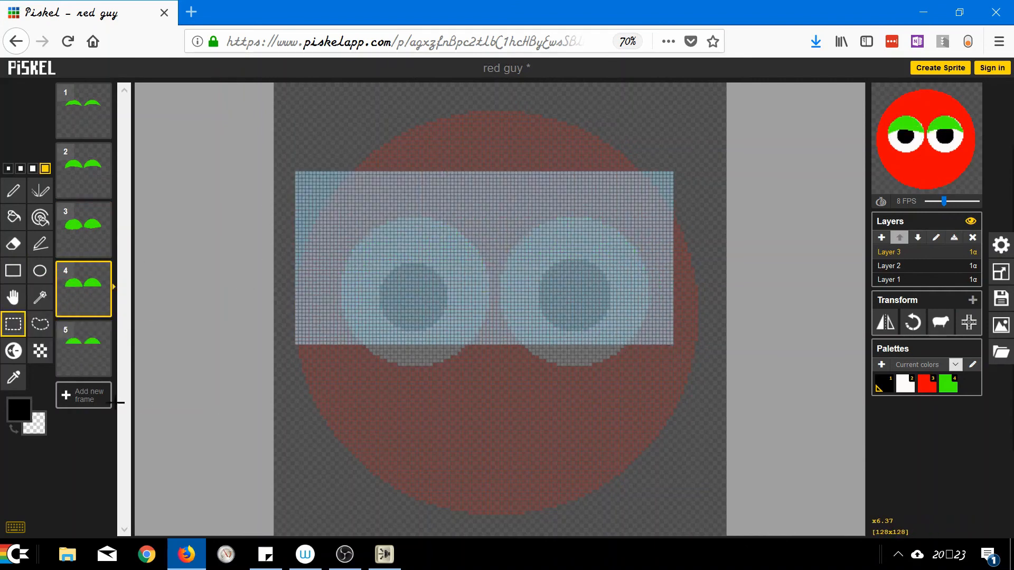
# - Delete both straight-edged eyelids from frame 5 using a rectangular selection, and clear the selection
pyautogui.click(87, 344)
pyautogui.moveTo(426, 248); pyautogui.dragTo(351, 213)
pyautogui.click(342, 167)
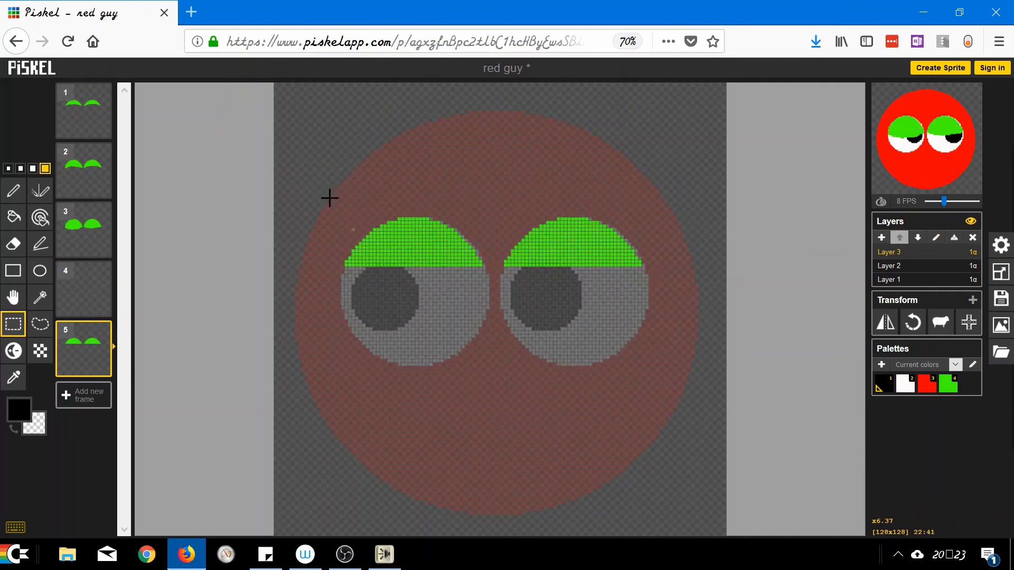
pyautogui.moveTo(312, 185); pyautogui.dragTo(639, 301)
pyautogui.press('Delete')
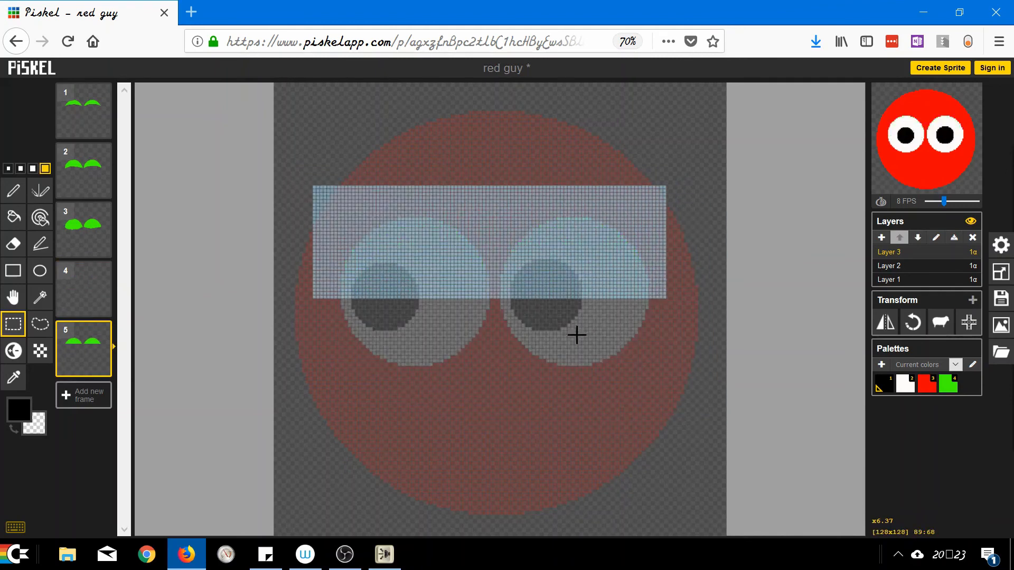
pyautogui.click(447, 341)
# - Copy the curved eyelids from frame 2 with a rectangular selection and paste them into frame 4
pyautogui.click(106, 145)
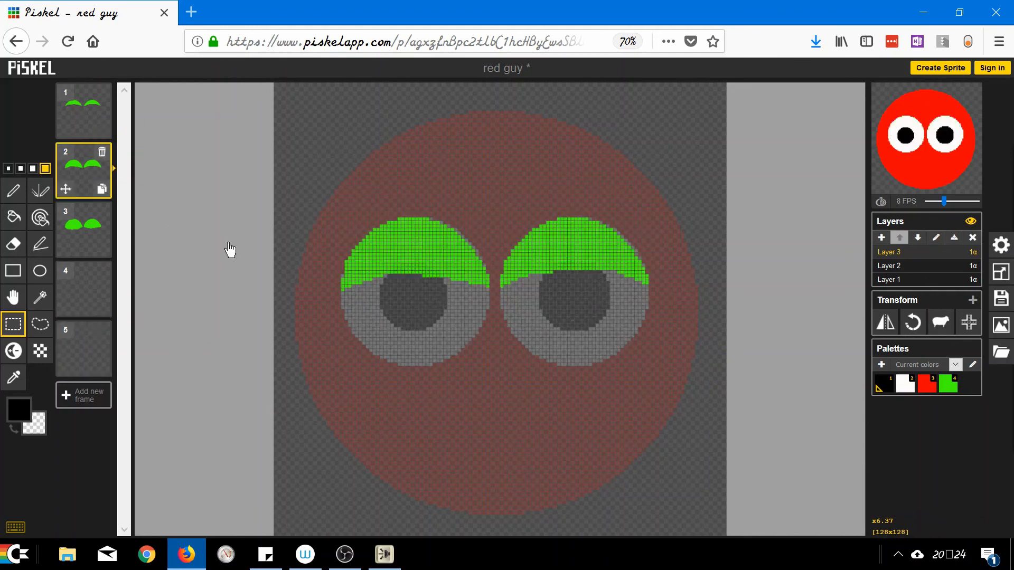
pyautogui.moveTo(326, 181); pyautogui.dragTo(670, 328)
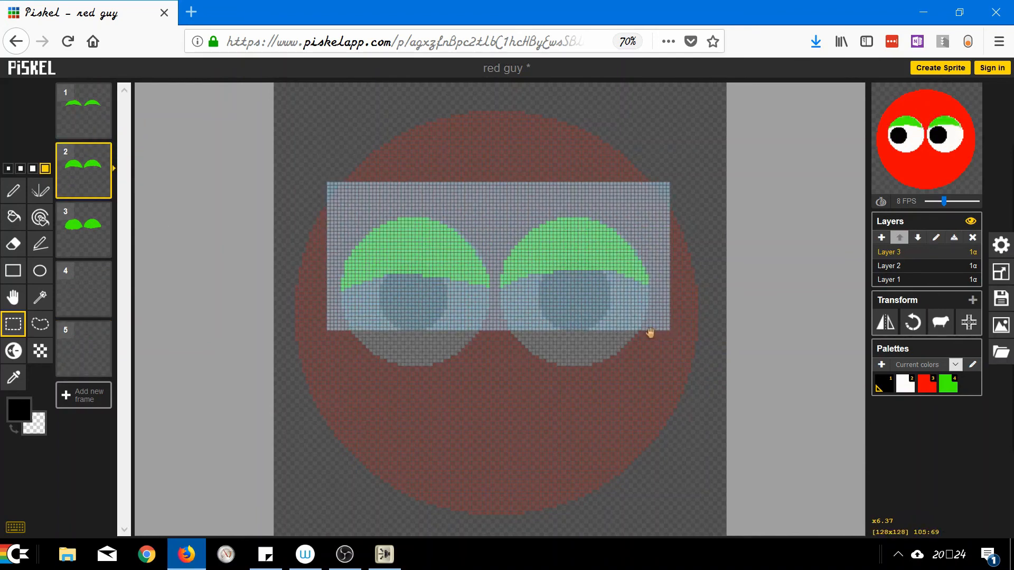
pyautogui.click(86, 280)
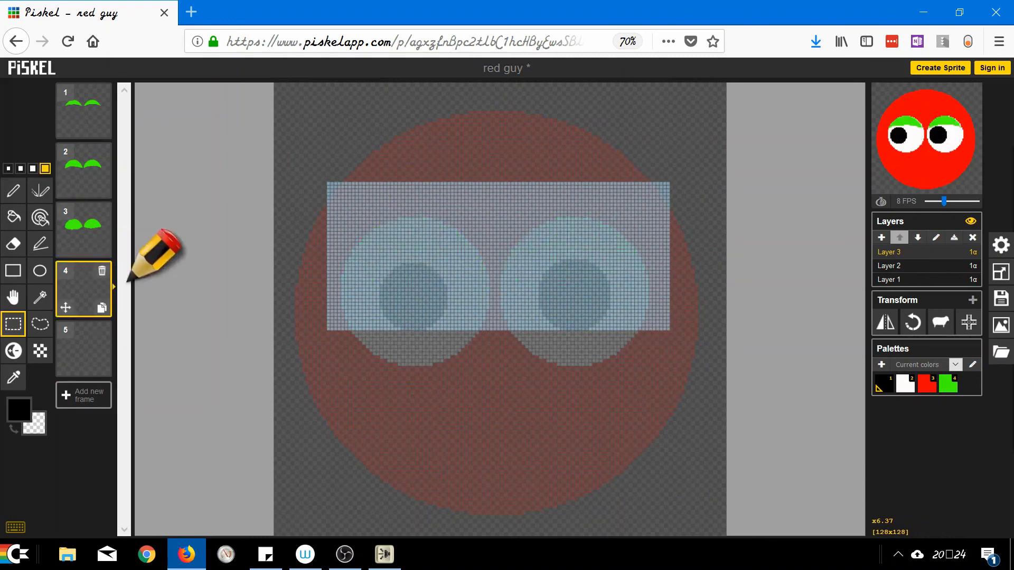
pyautogui.hotkey('ctrl', 'v')
pyautogui.click(391, 372)
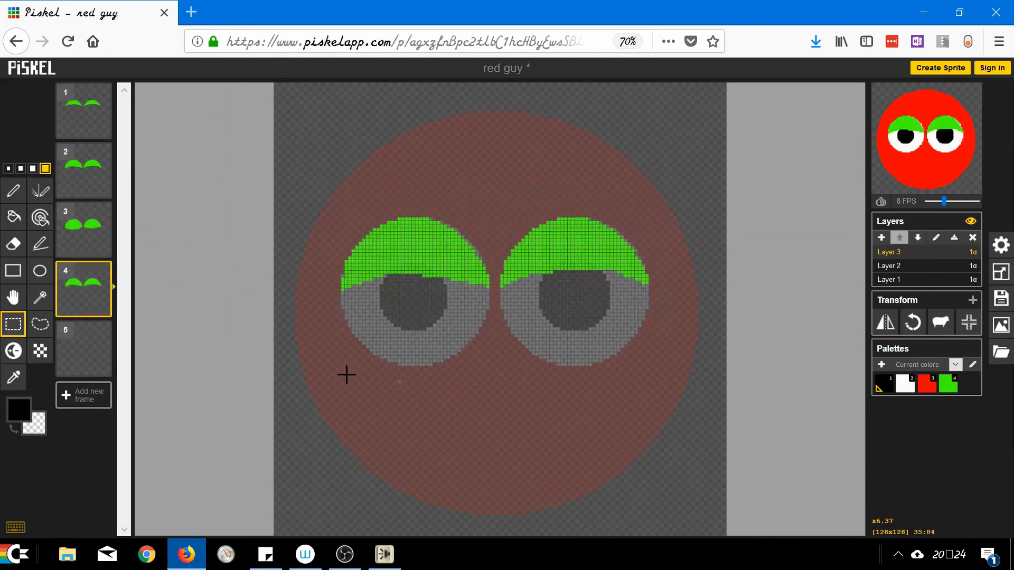
# - Copy the curved eyelids from frame 1 with a rectangular selection and paste them into frame 5
pyautogui.click(87, 114)
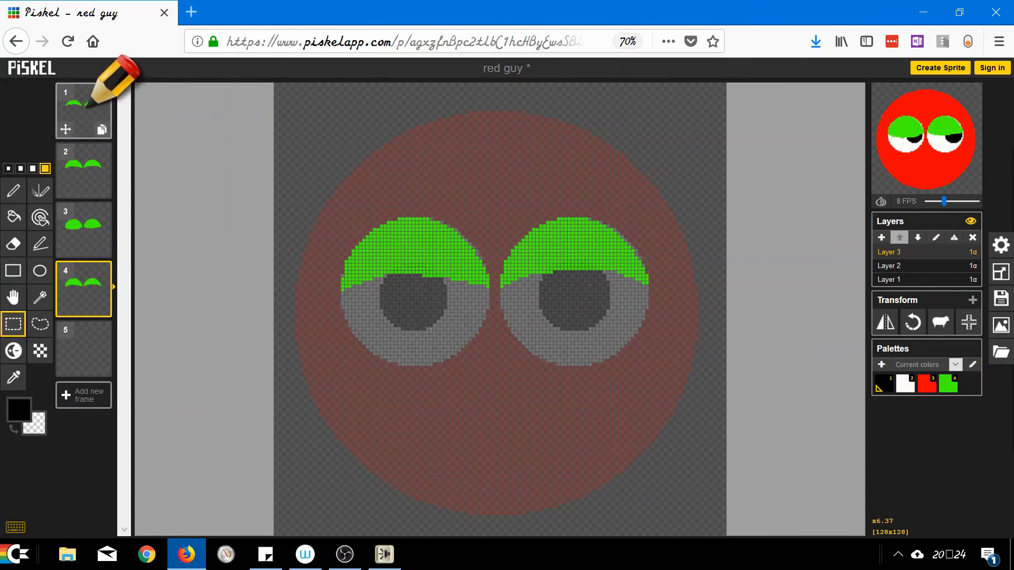
pyautogui.moveTo(320, 201); pyautogui.dragTo(670, 316)
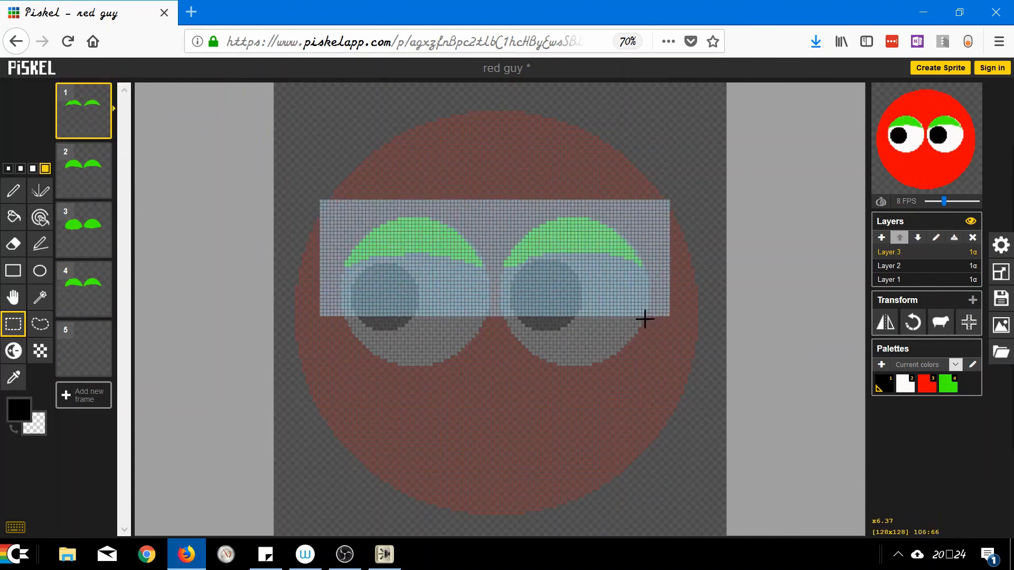
pyautogui.click(87, 346)
pyautogui.click(387, 378)
pyautogui.hotkey('ctrl', 'v')
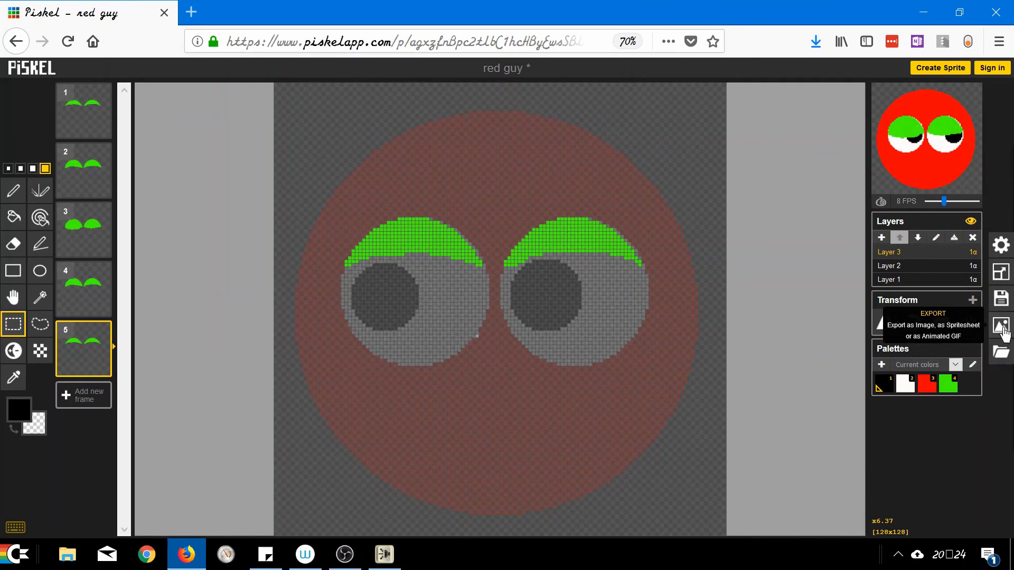
# - Save the sprite offline as a piskel file named "red guy final.piskel" in the Cursors folder
pyautogui.click(1002, 303)
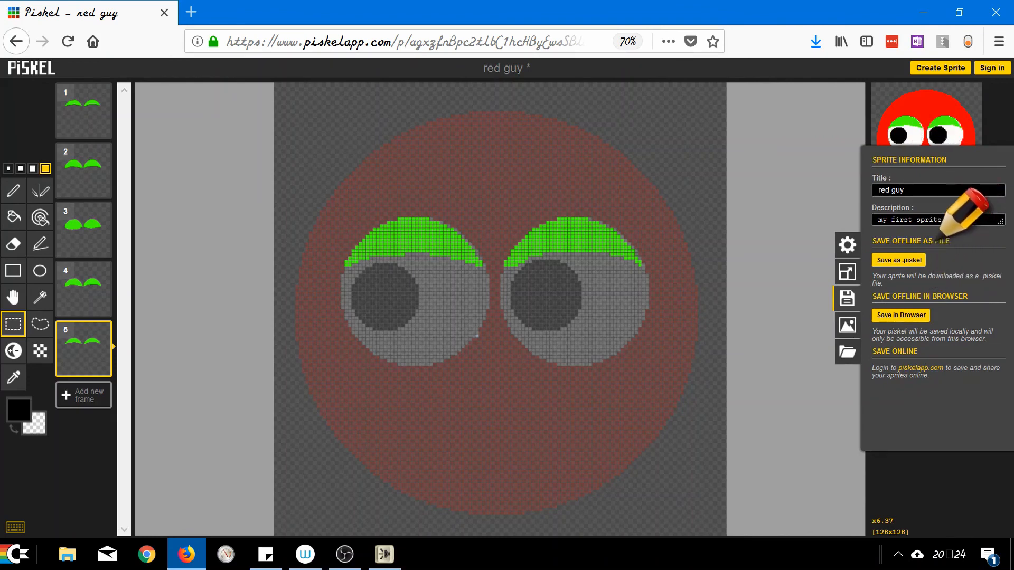
pyautogui.click(899, 261)
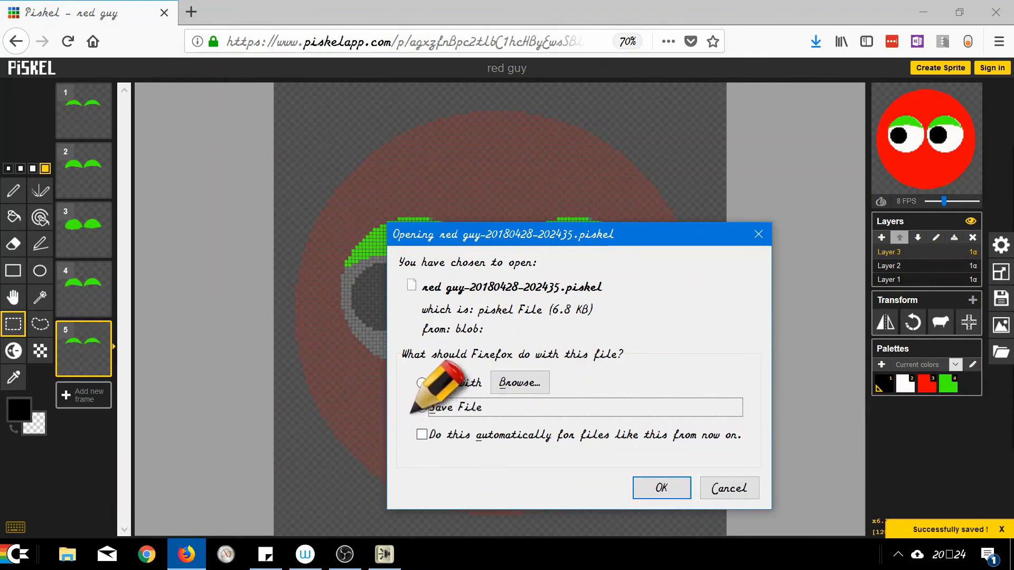
pyautogui.click(681, 490)
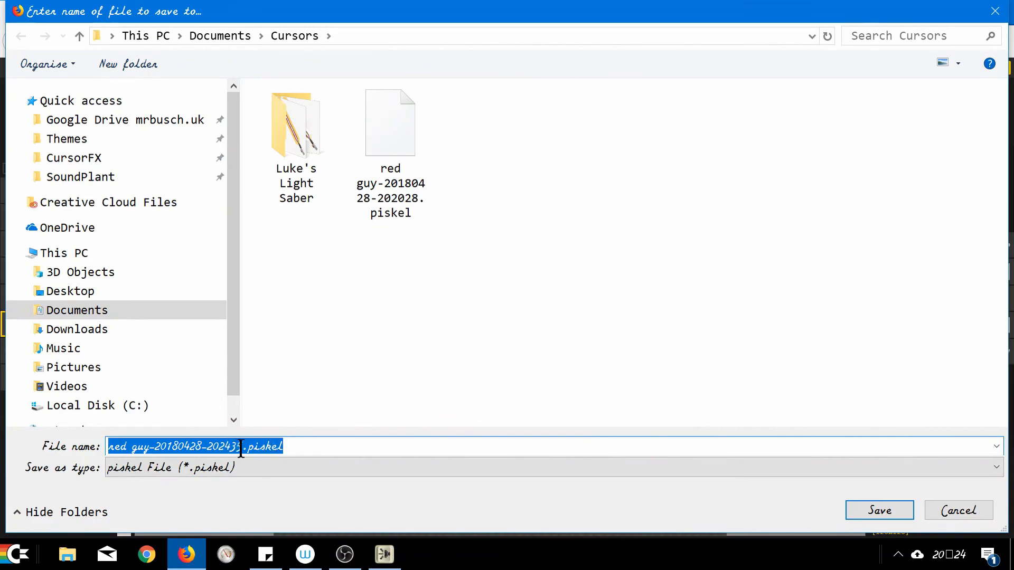
pyautogui.click(243, 450)
pyautogui.moveTo(244, 448); pyautogui.dragTo(118, 449)
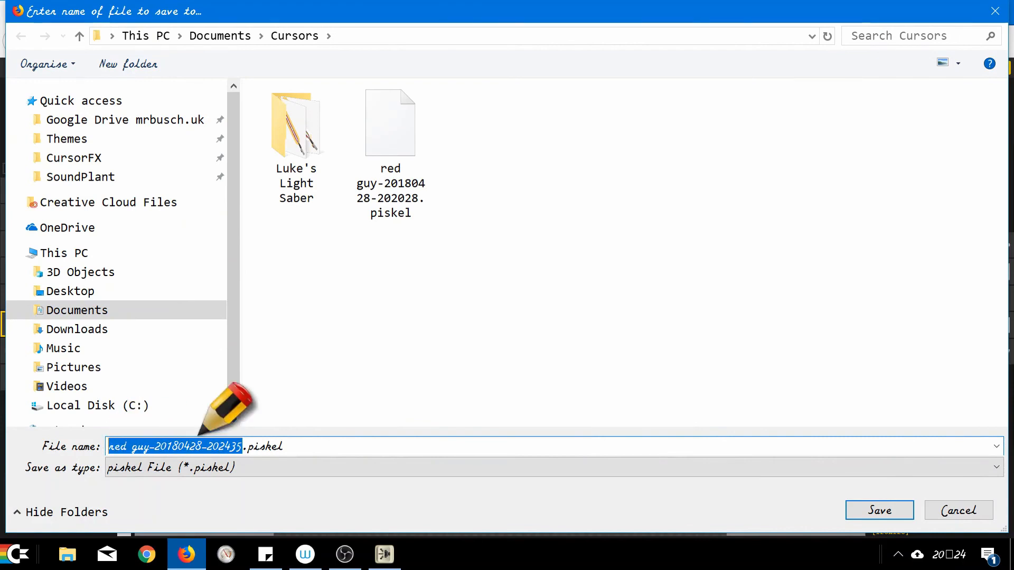
pyautogui.write('red ')
pyautogui.write('guy fin')
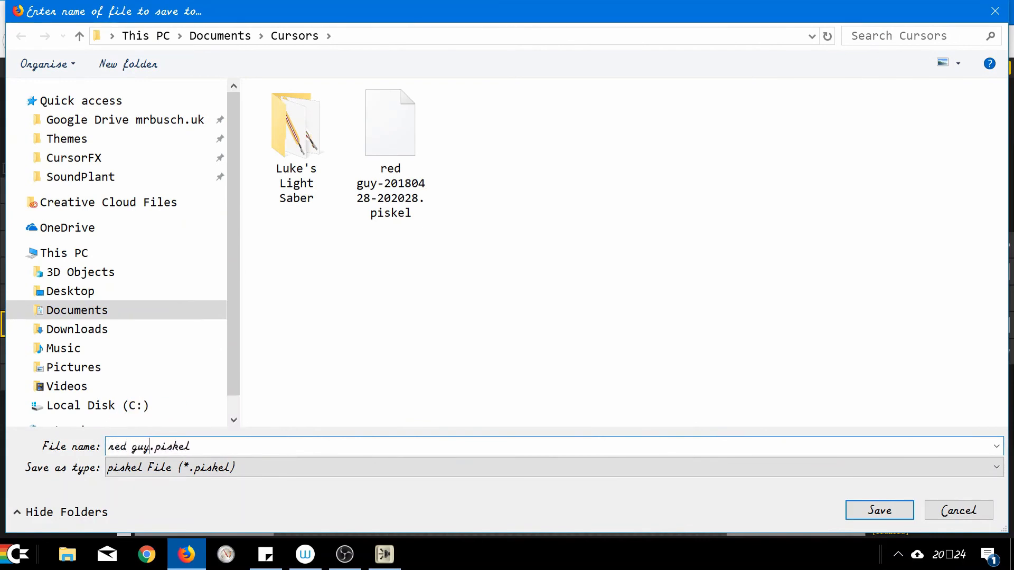
pyautogui.write('al')
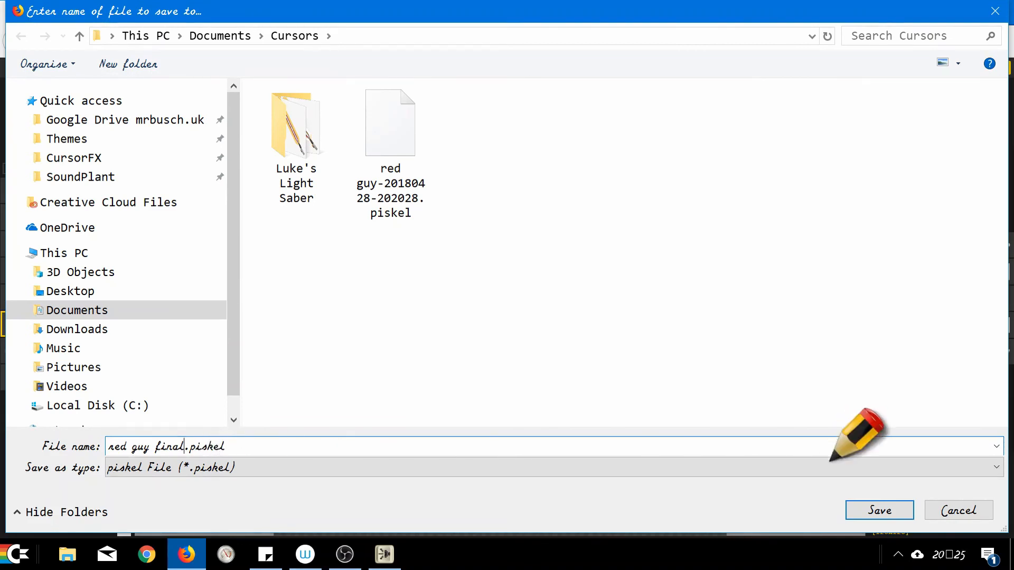
pyautogui.click(889, 511)
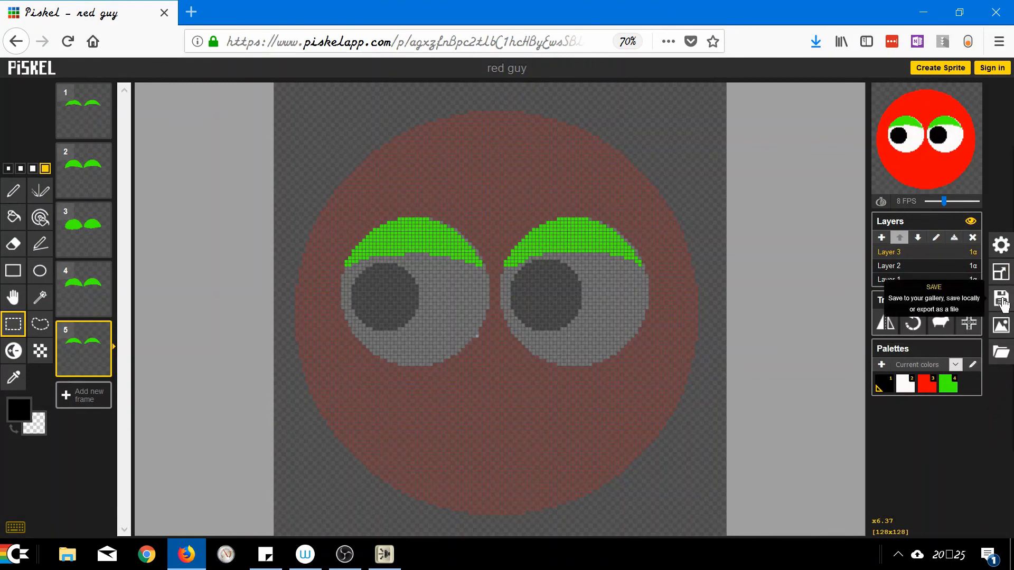
# - Export the sprite as an animated GIF and save it as "red guy final.gif" in the Cursors folder
pyautogui.click(1001, 327)
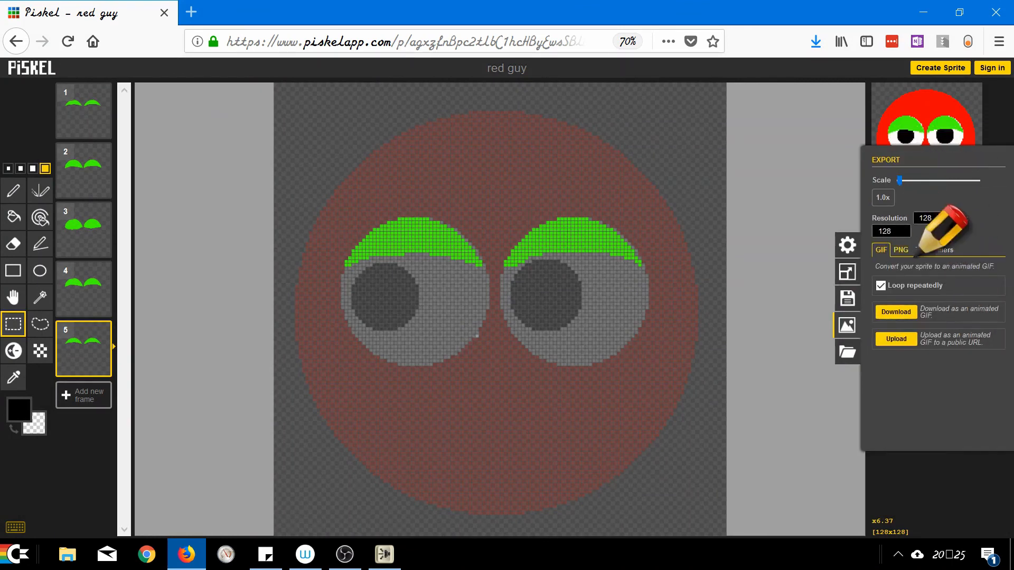
pyautogui.click(906, 316)
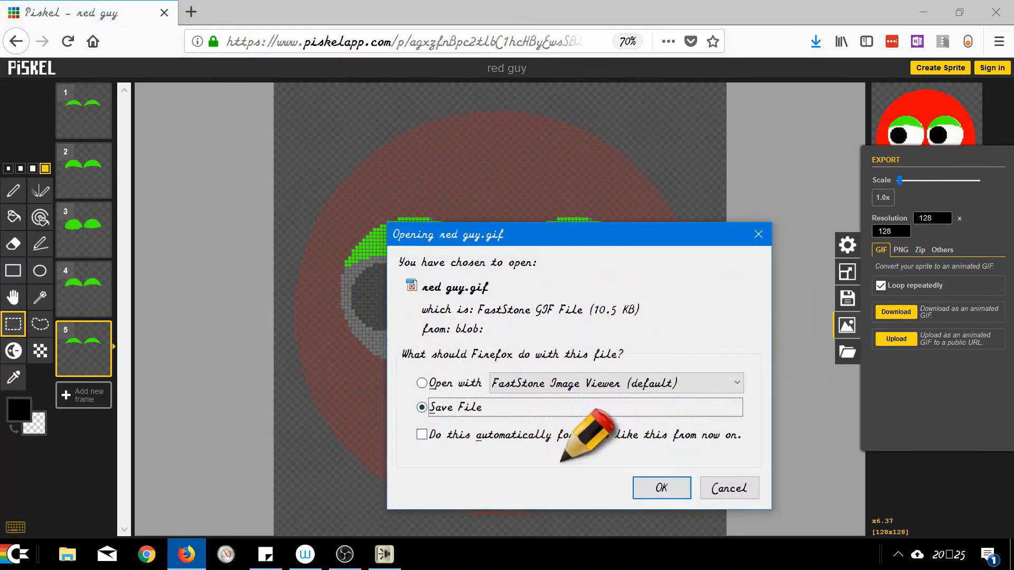
pyautogui.click(670, 488)
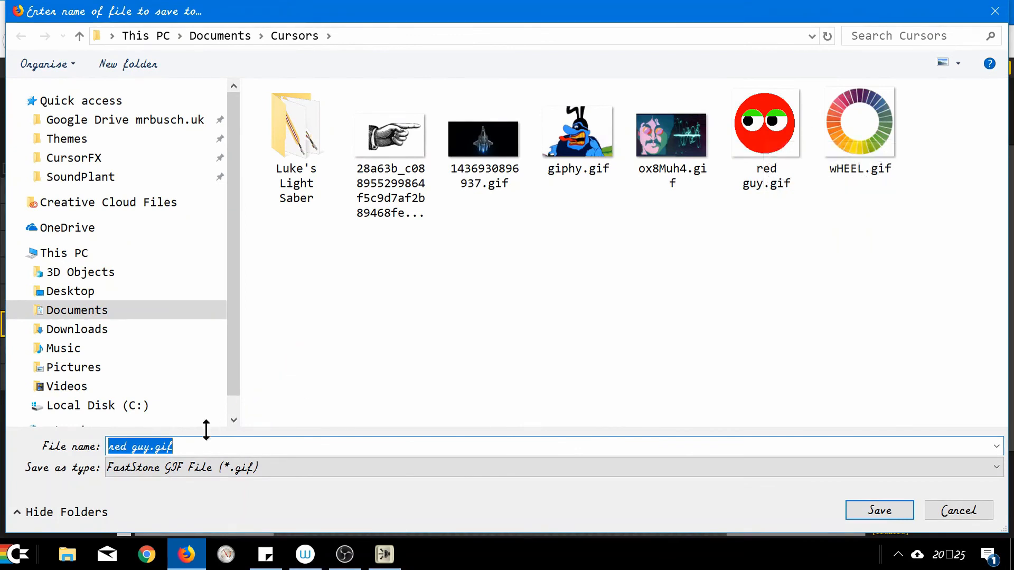
pyautogui.click(150, 447)
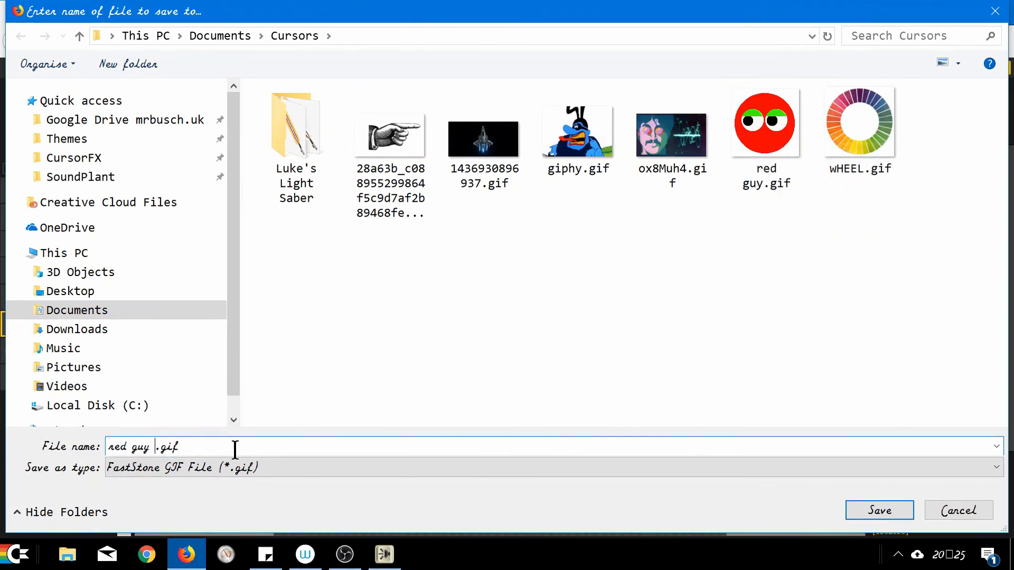
pyautogui.write('final')
pyautogui.click(890, 511)
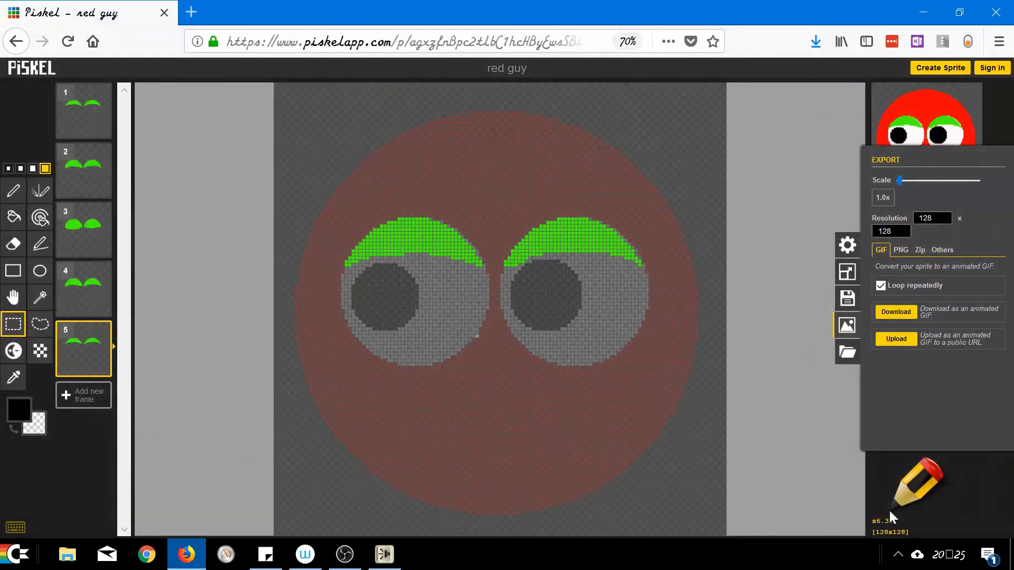